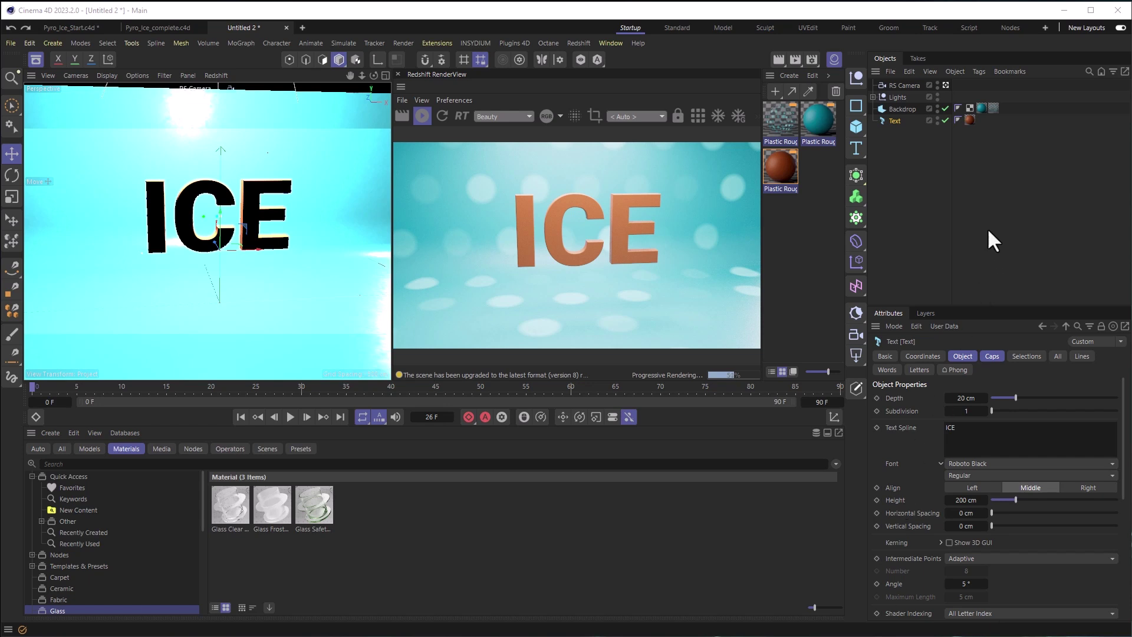
# Add a Pyro Emitter tag to the Text object and play the simulation up to frame 35
pyautogui.click(907, 109)
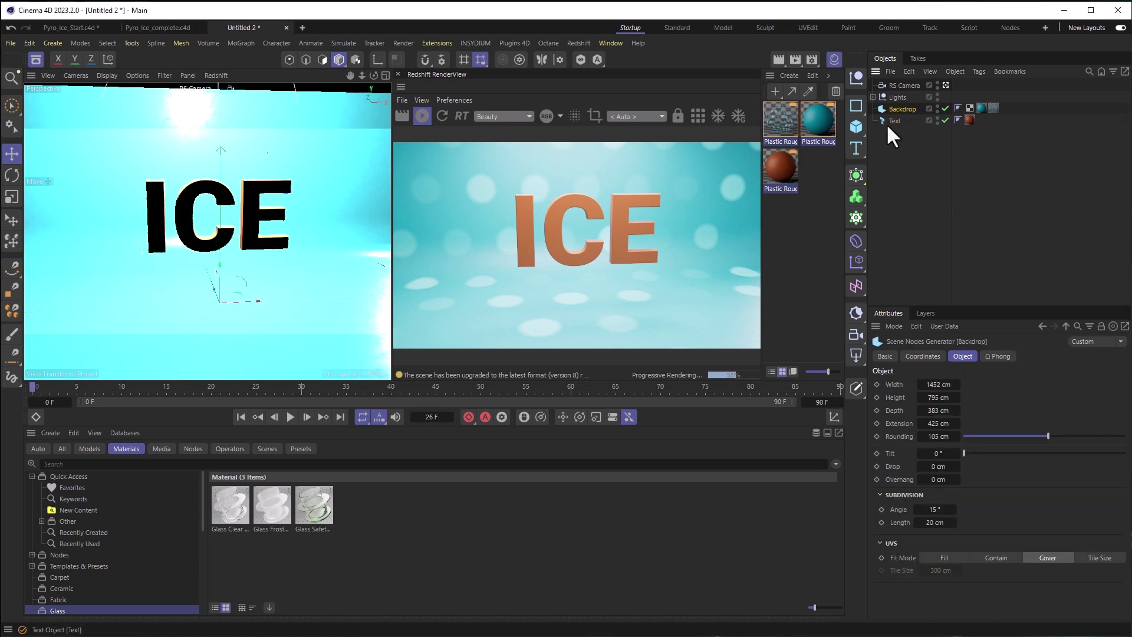
pyautogui.click(890, 121)
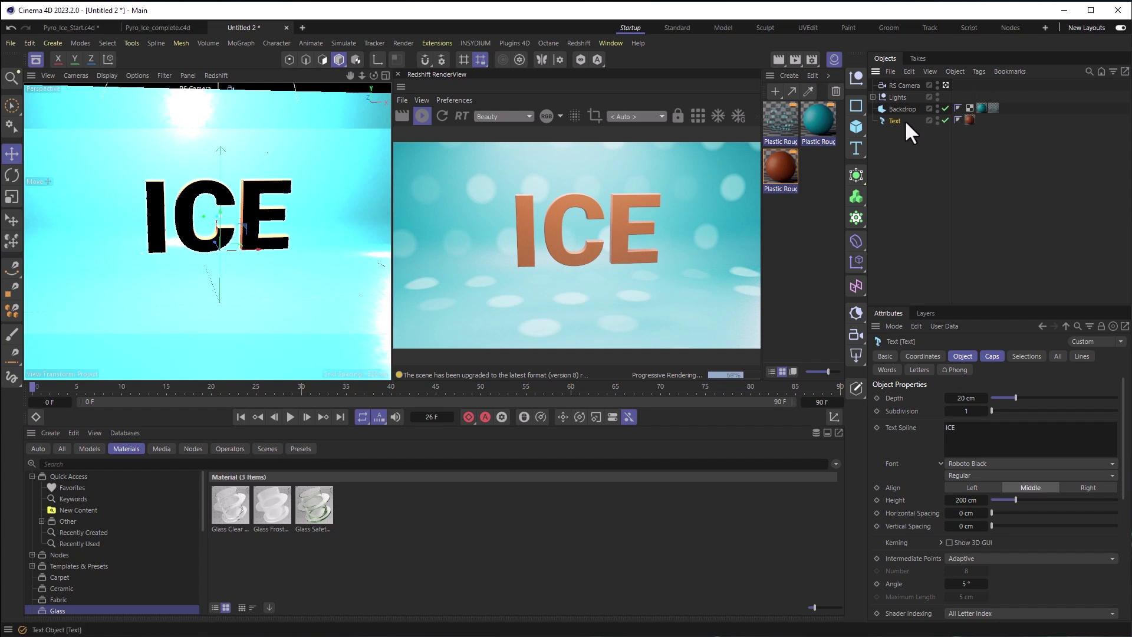
pyautogui.click(978, 71)
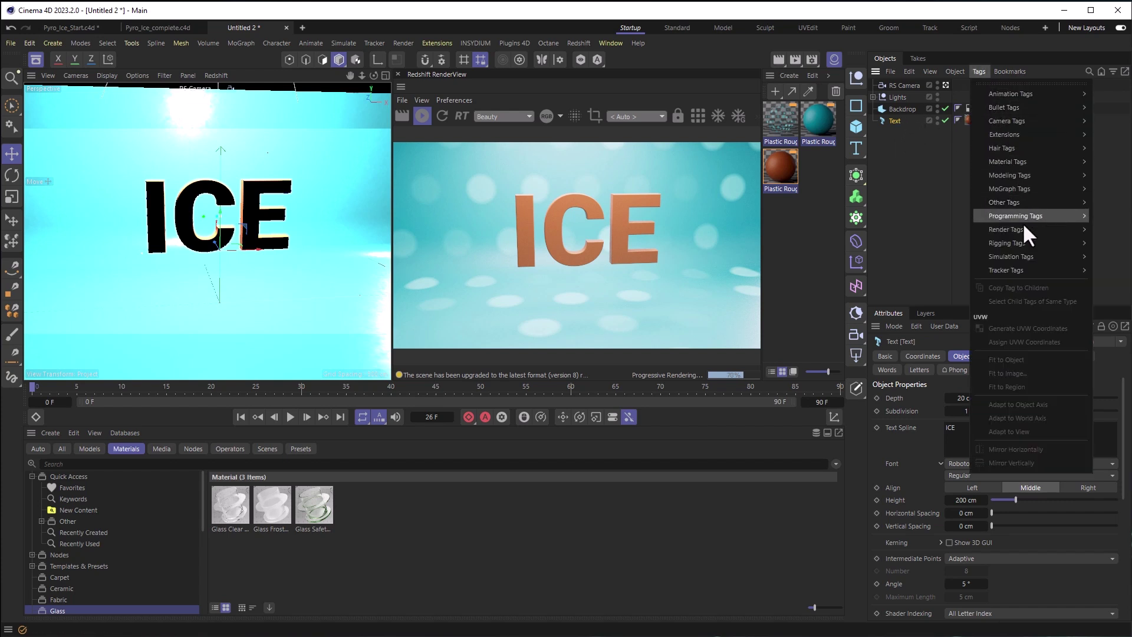
pyautogui.moveTo(1023, 255)
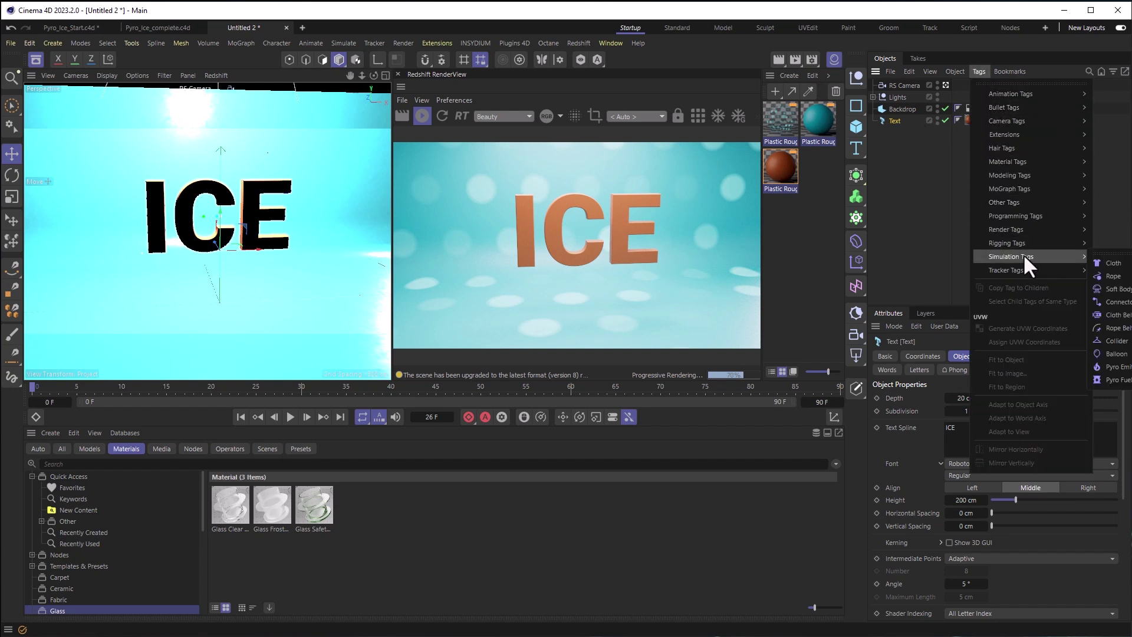
pyautogui.click(1119, 368)
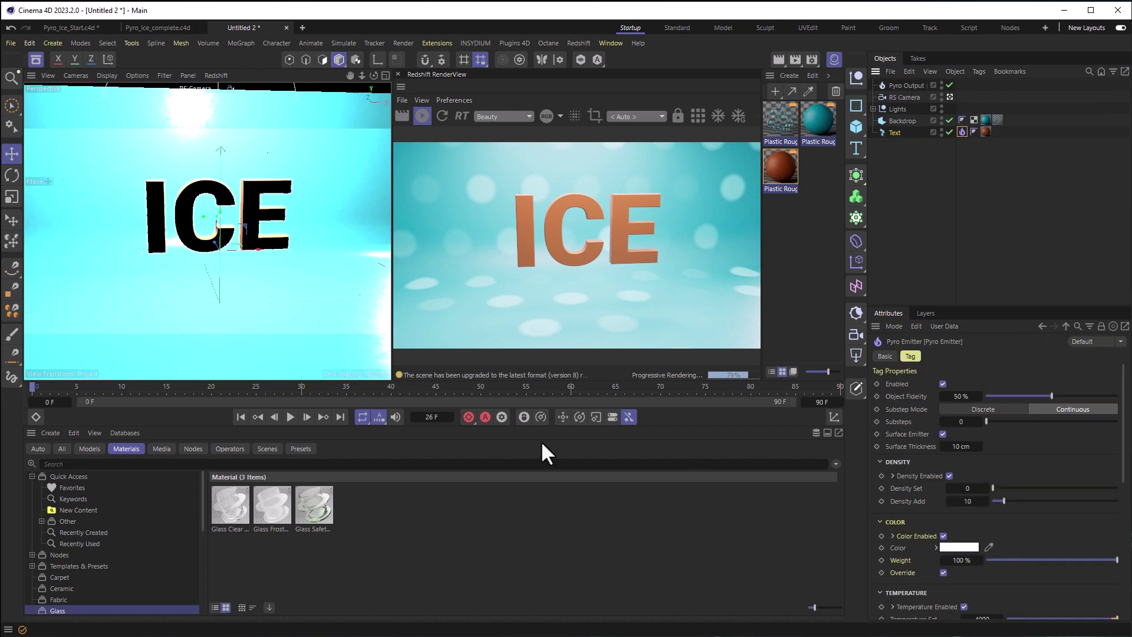
pyautogui.click(290, 419)
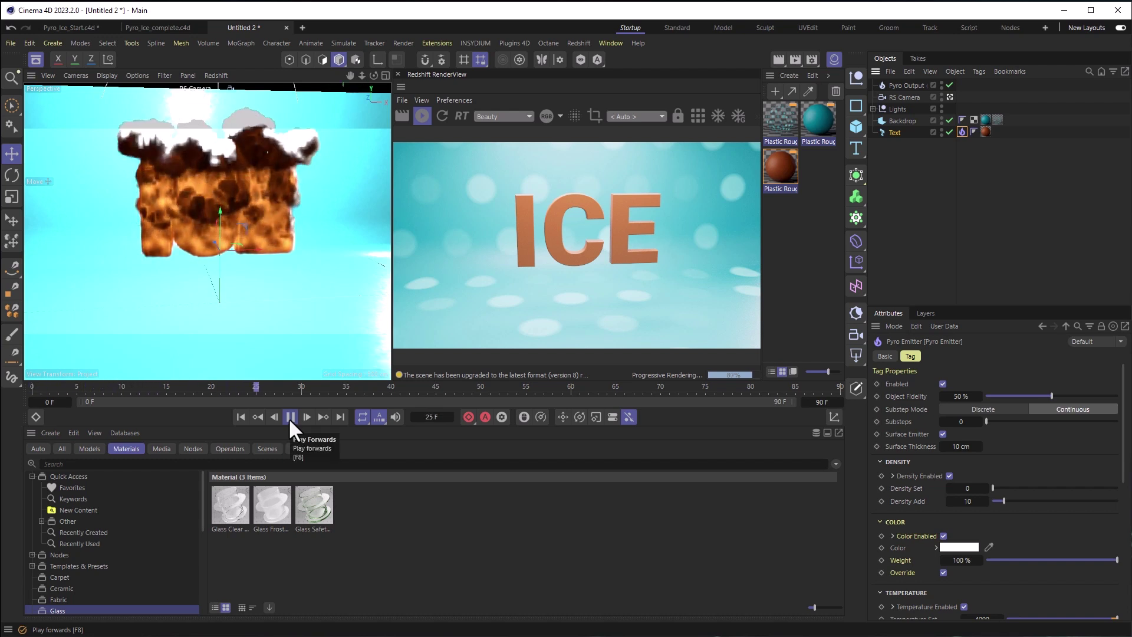
pyautogui.click(289, 417)
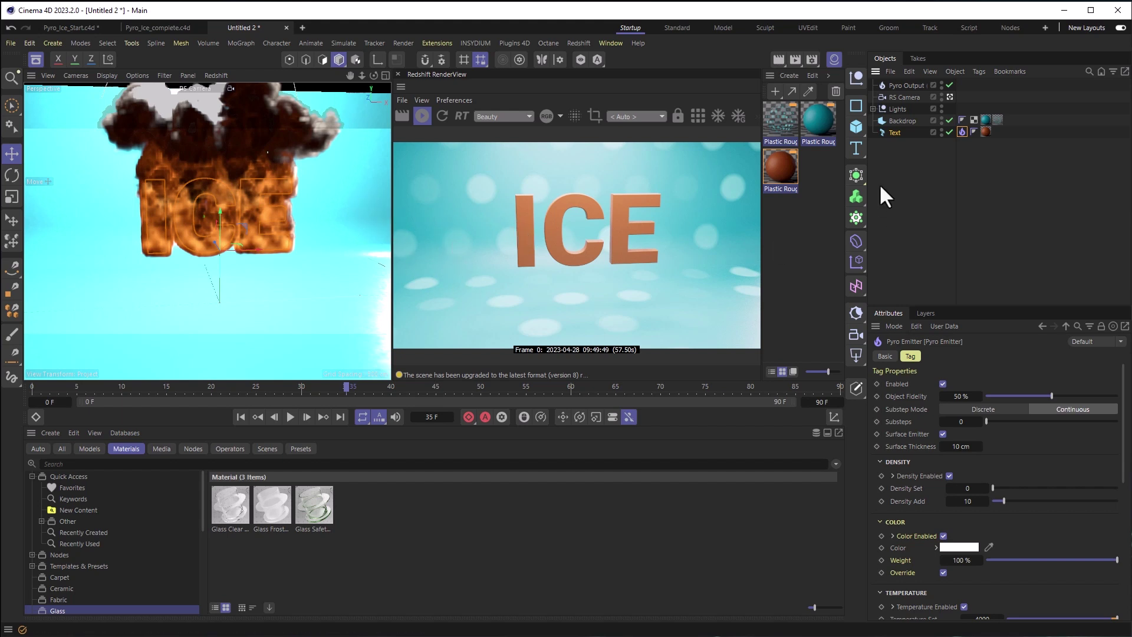
# In the Pyro Output object, turn Density and Velocity off and set Temperature to On
pyautogui.click(910, 85)
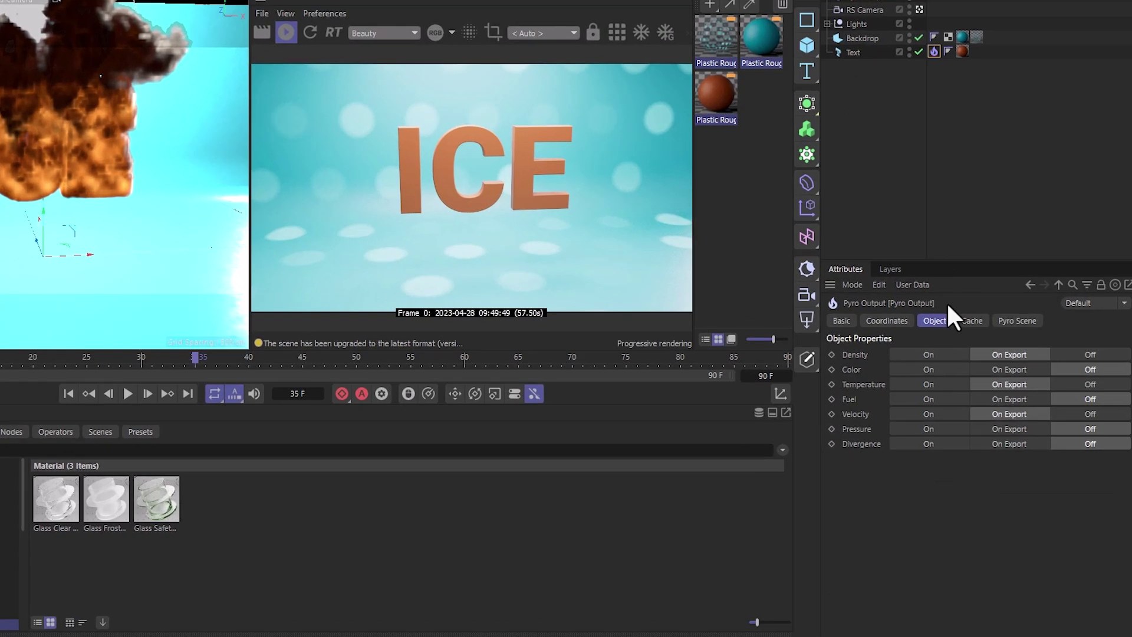
pyautogui.click(1084, 353)
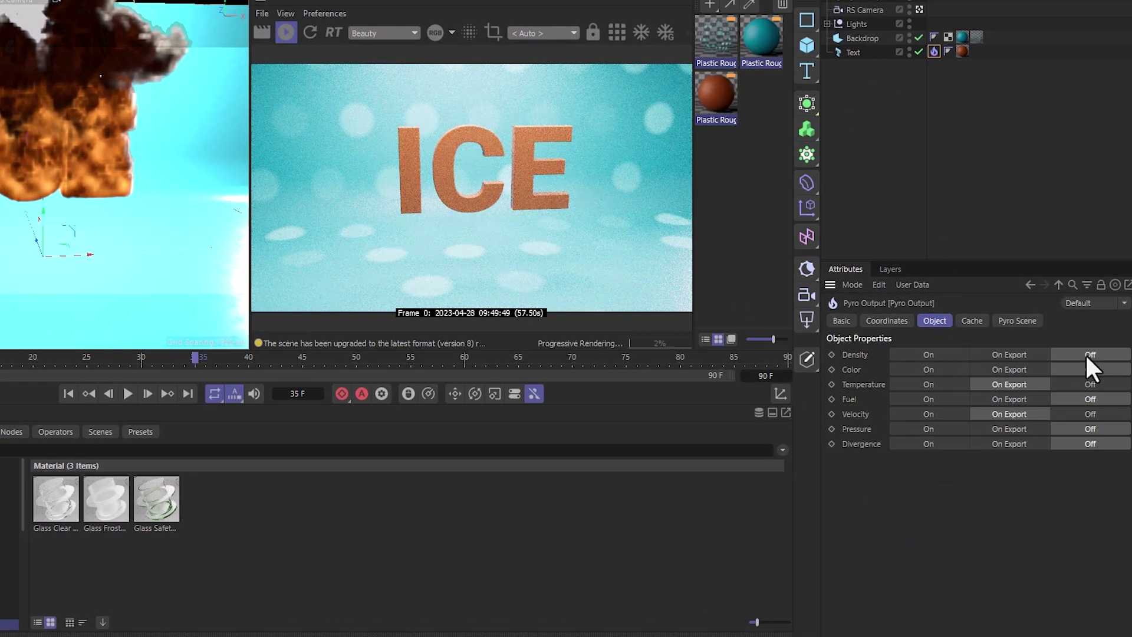
pyautogui.click(1067, 414)
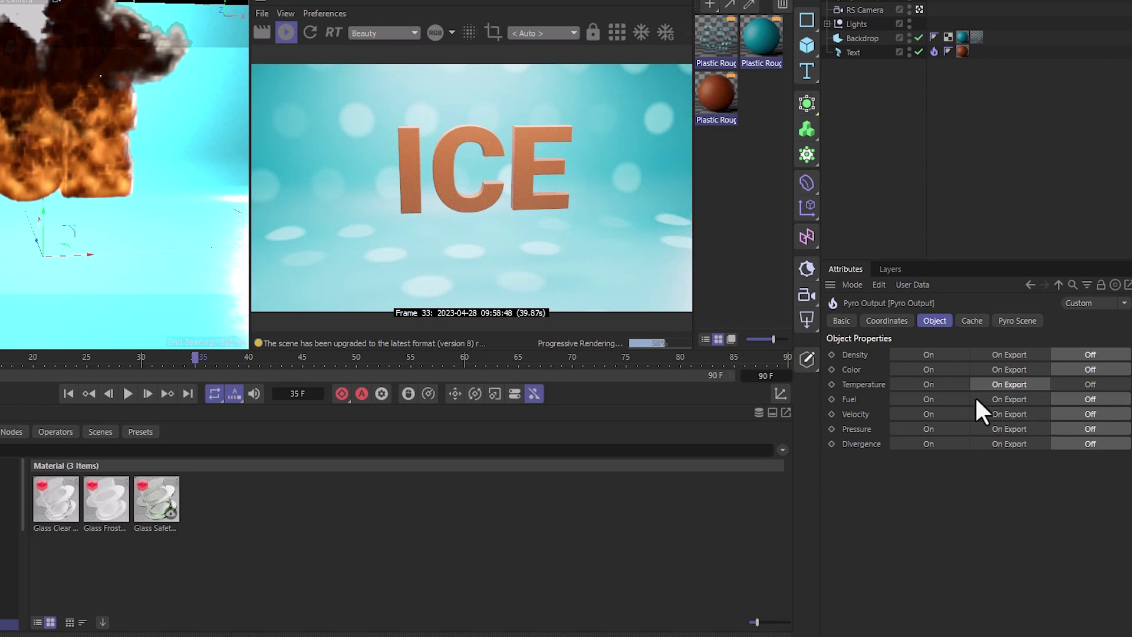
pyautogui.click(940, 384)
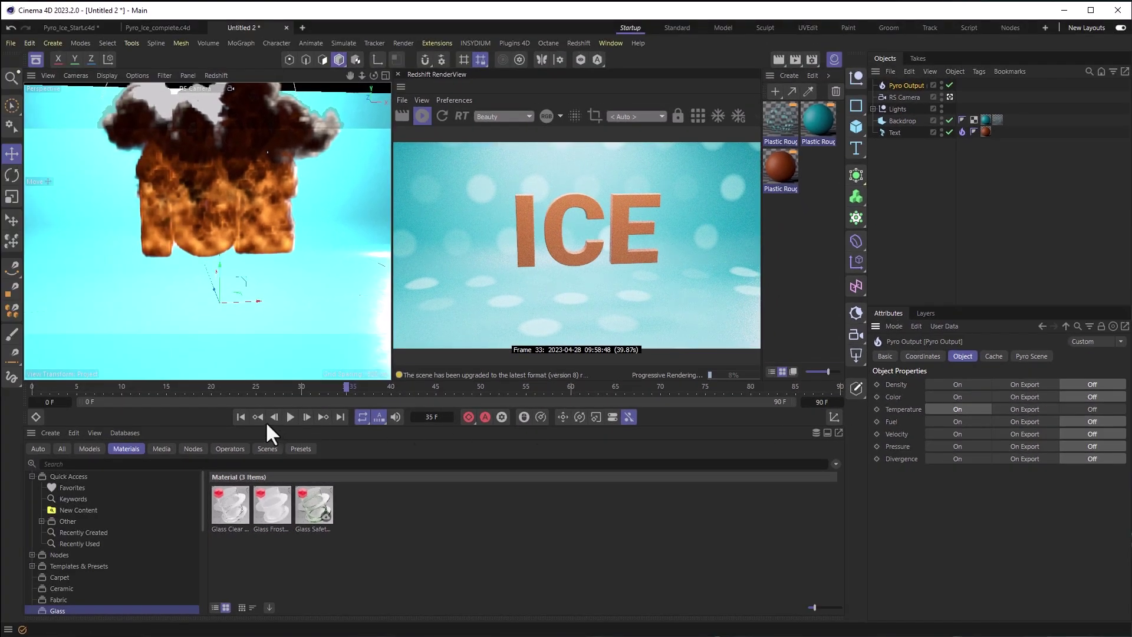
# Rerun the pyro simulation from the start and stop it at frame 35
pyautogui.click(240, 416)
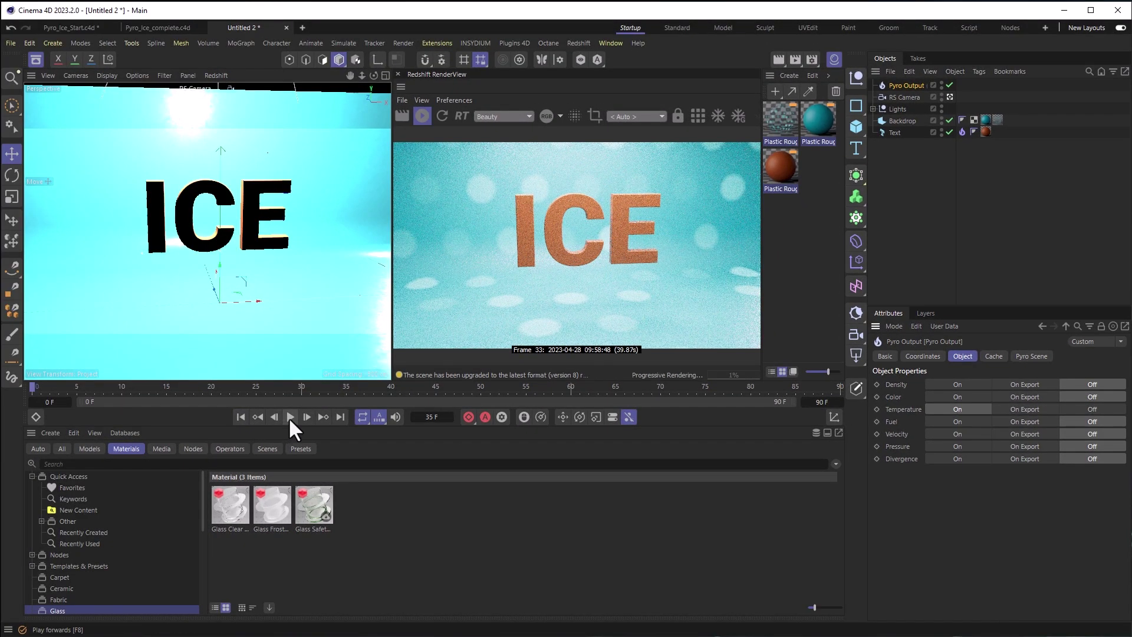
pyautogui.click(289, 418)
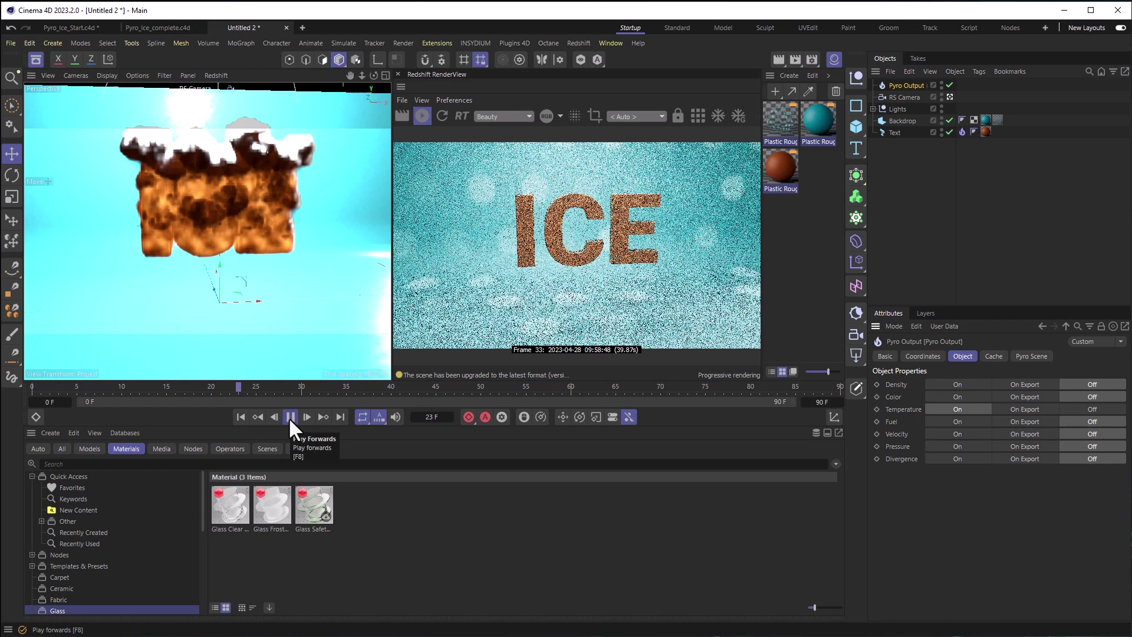
pyautogui.click(288, 416)
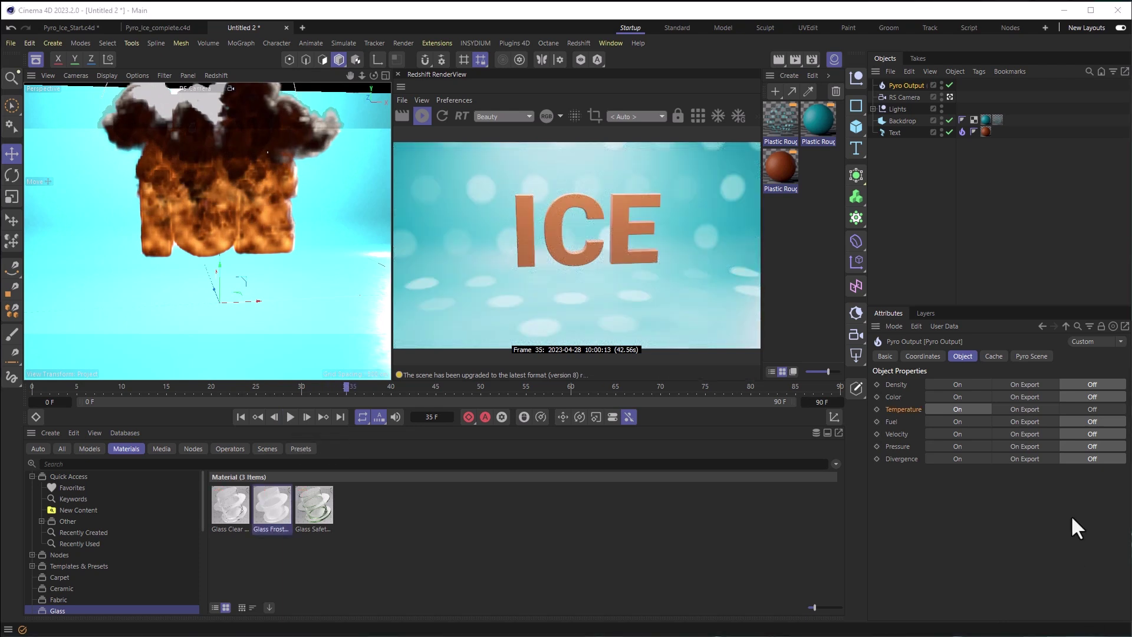
# Nest the Pyro Output inside a new Volume Mesher and apply the Glass Frosted material to the mesher
pyautogui.click(855, 197)
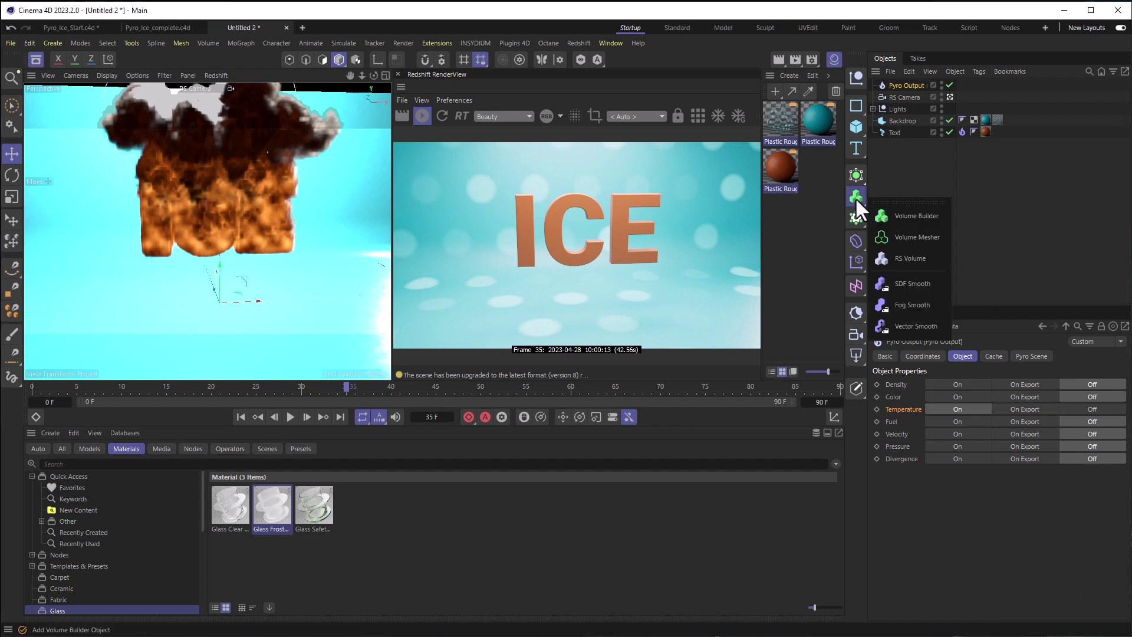
pyautogui.click(919, 236)
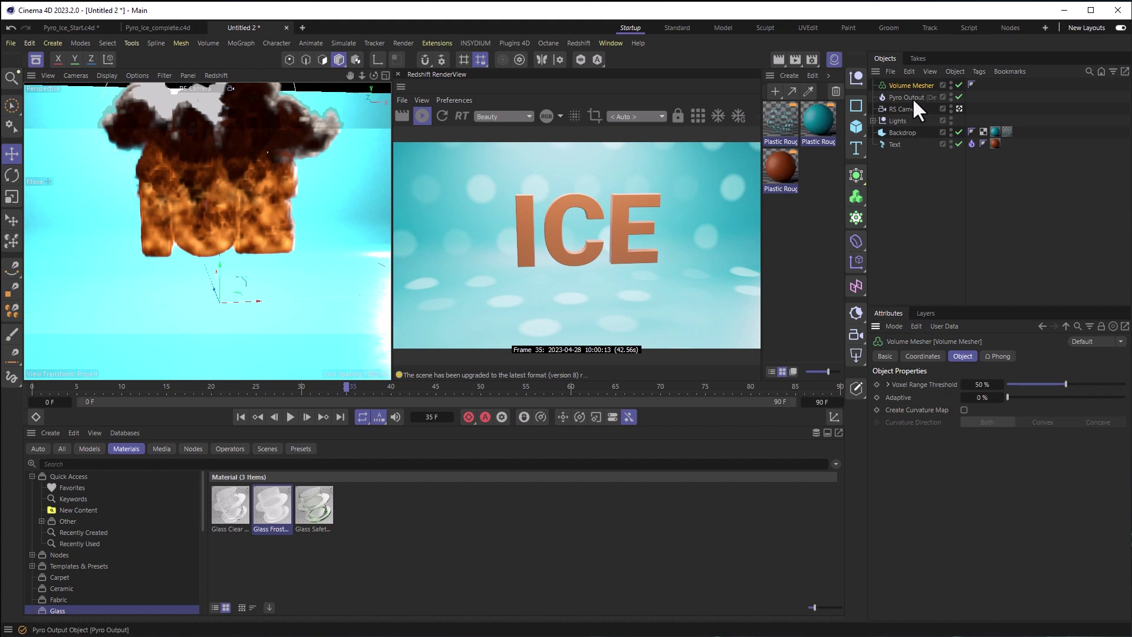
pyautogui.moveTo(905, 97); pyautogui.dragTo(911, 82)
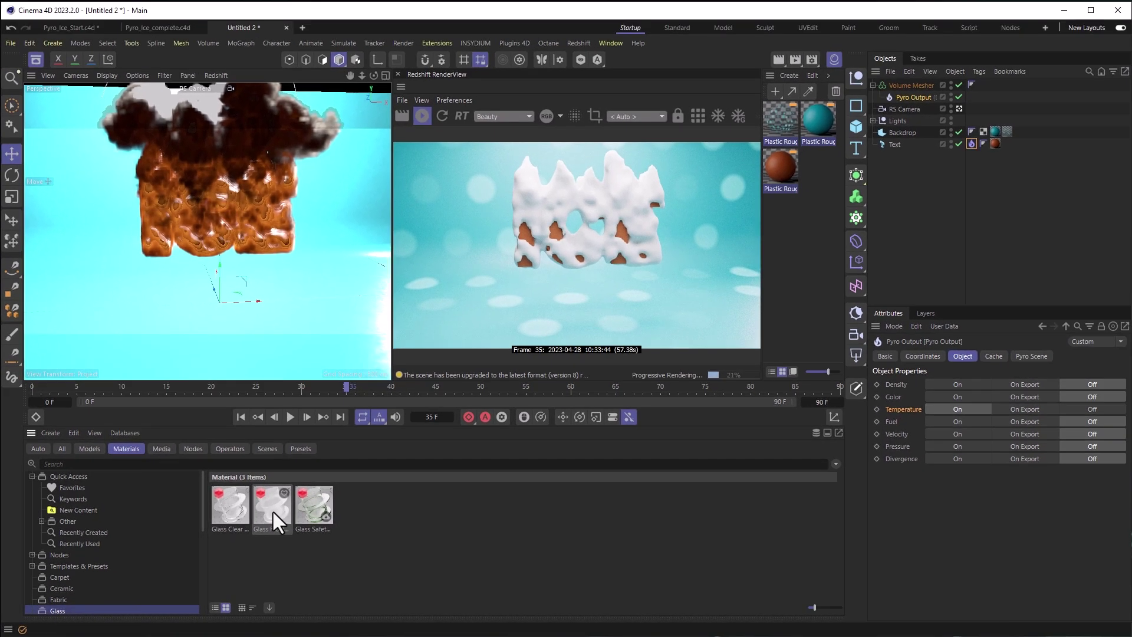
pyautogui.moveTo(274, 512); pyautogui.dragTo(902, 83)
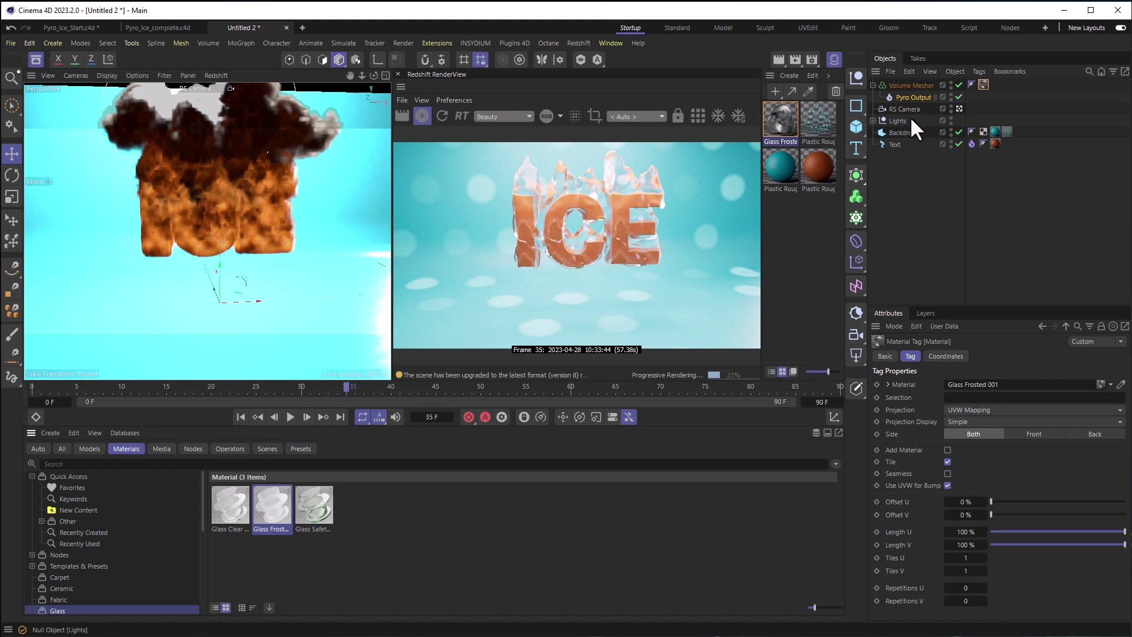
# Set the pyro scene's Temperature Buoyancy to -0.045 and rerun the simulation from the start to frame 34
pyautogui.click(912, 98)
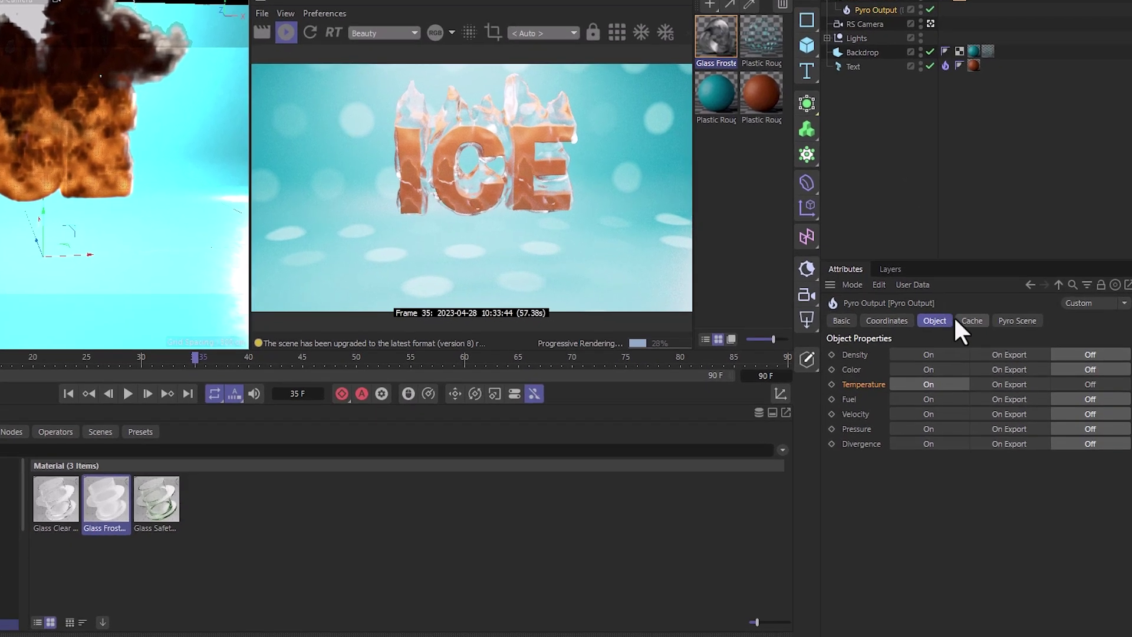
pyautogui.click(1029, 357)
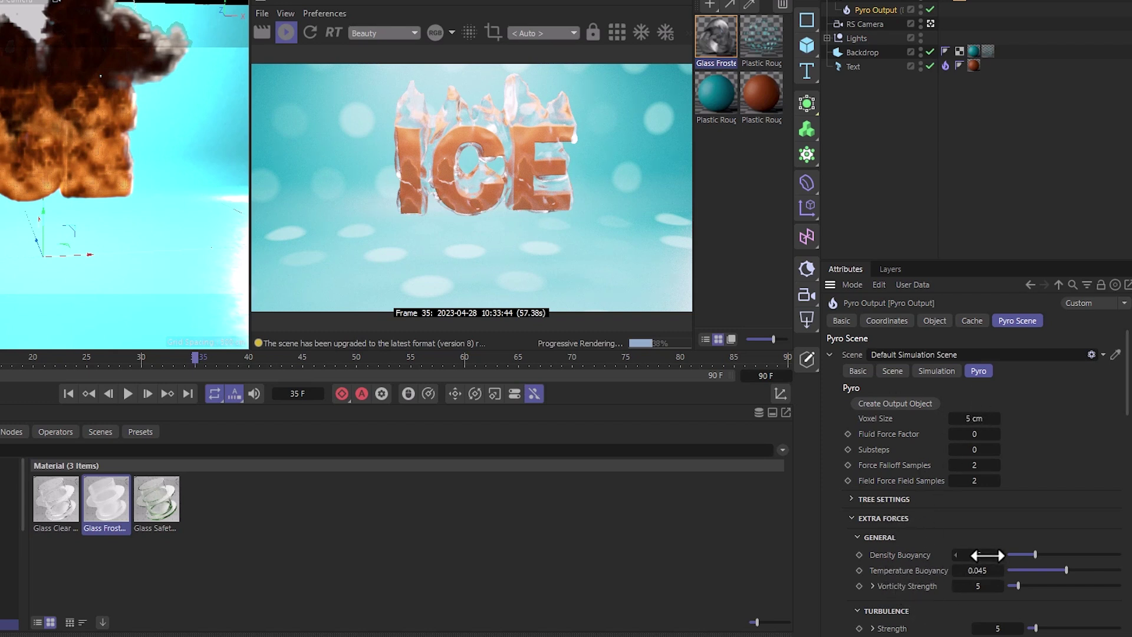
pyautogui.click(977, 571)
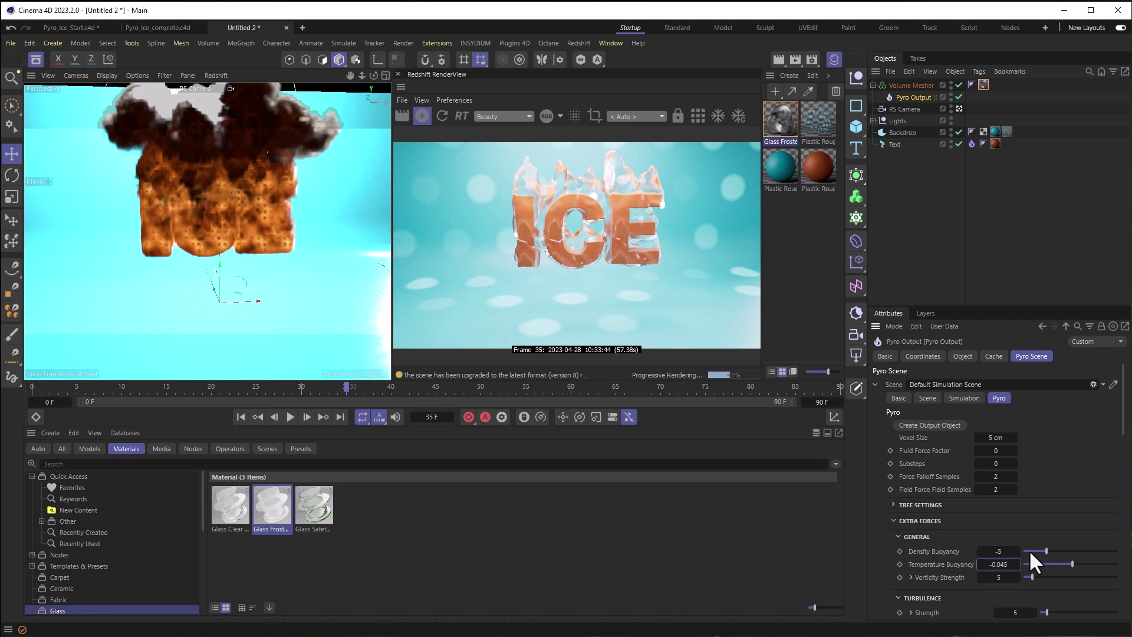
pyautogui.write('-')
pyautogui.click(241, 417)
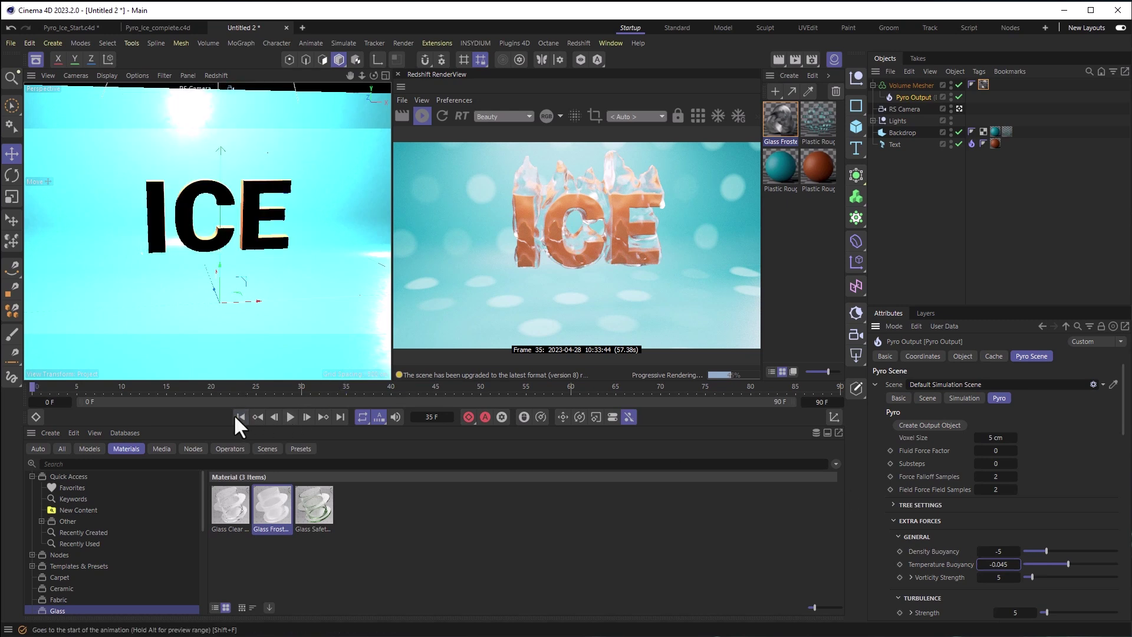
pyautogui.click(290, 417)
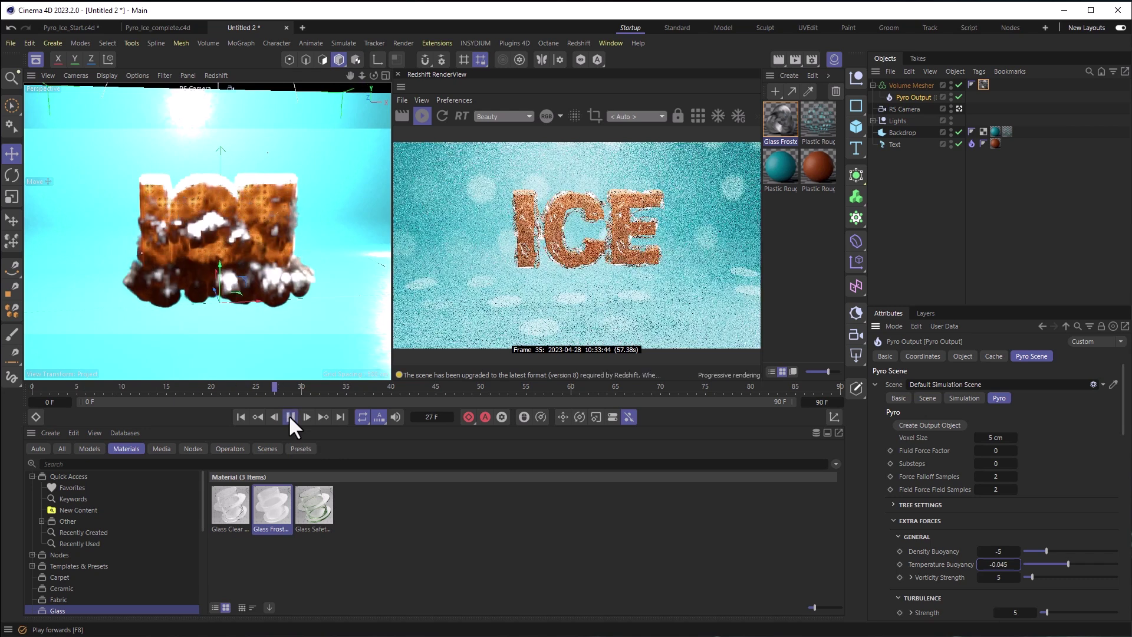
pyautogui.click(290, 417)
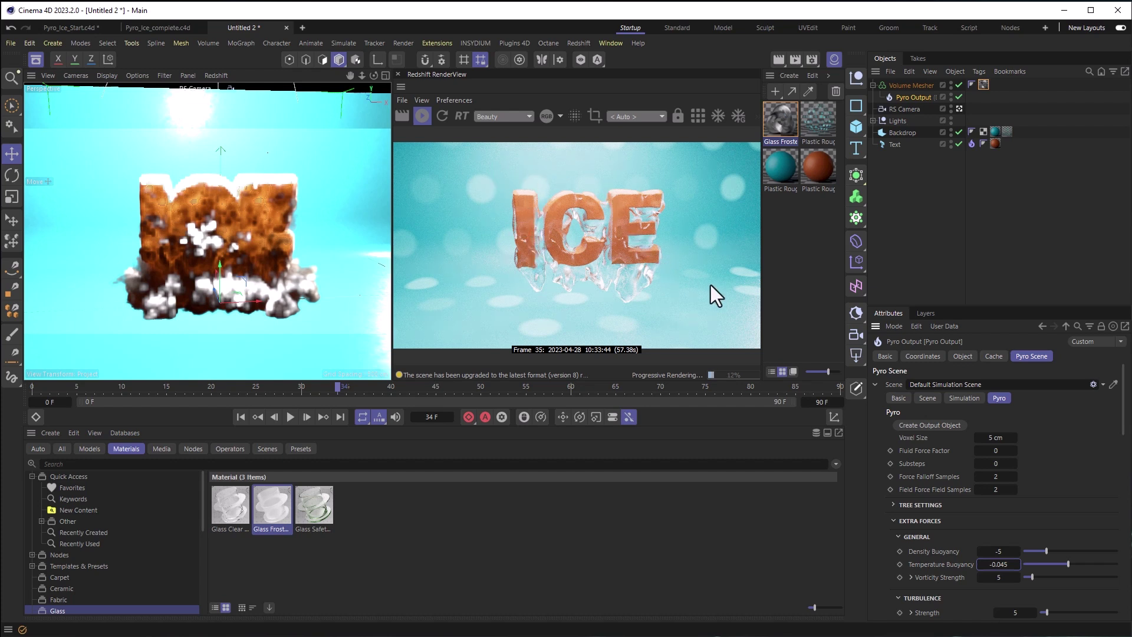
# Set the text's Pyro Emitter Surface Thickness to 20 cm and replay the simulation to frame 29
pyautogui.click(971, 143)
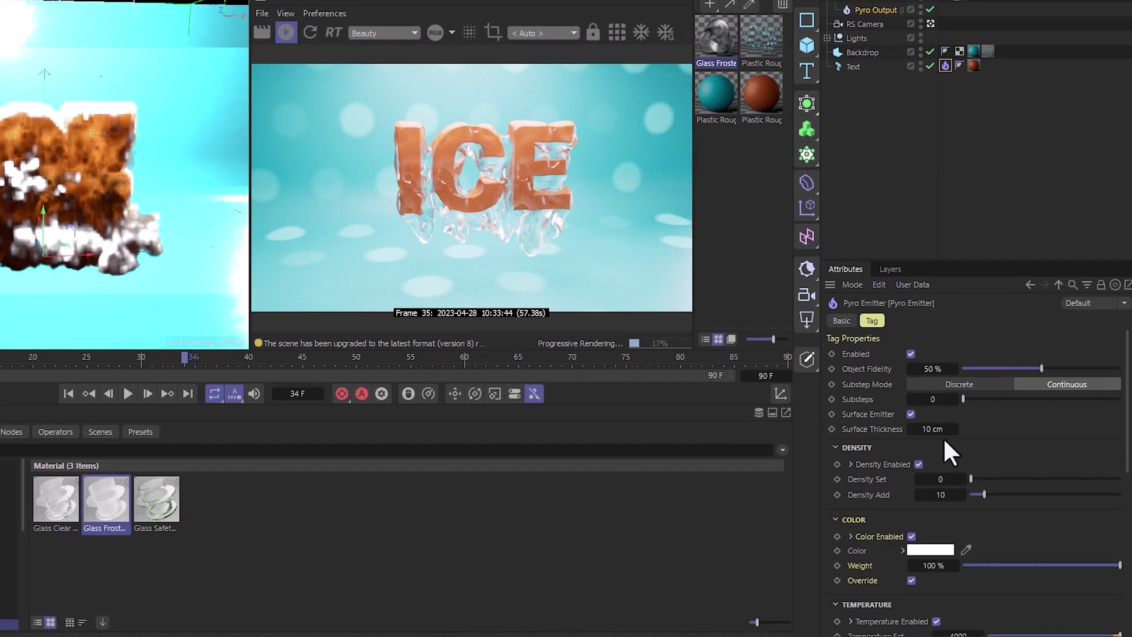
pyautogui.click(939, 430)
pyautogui.write('20')
pyautogui.press('Return')
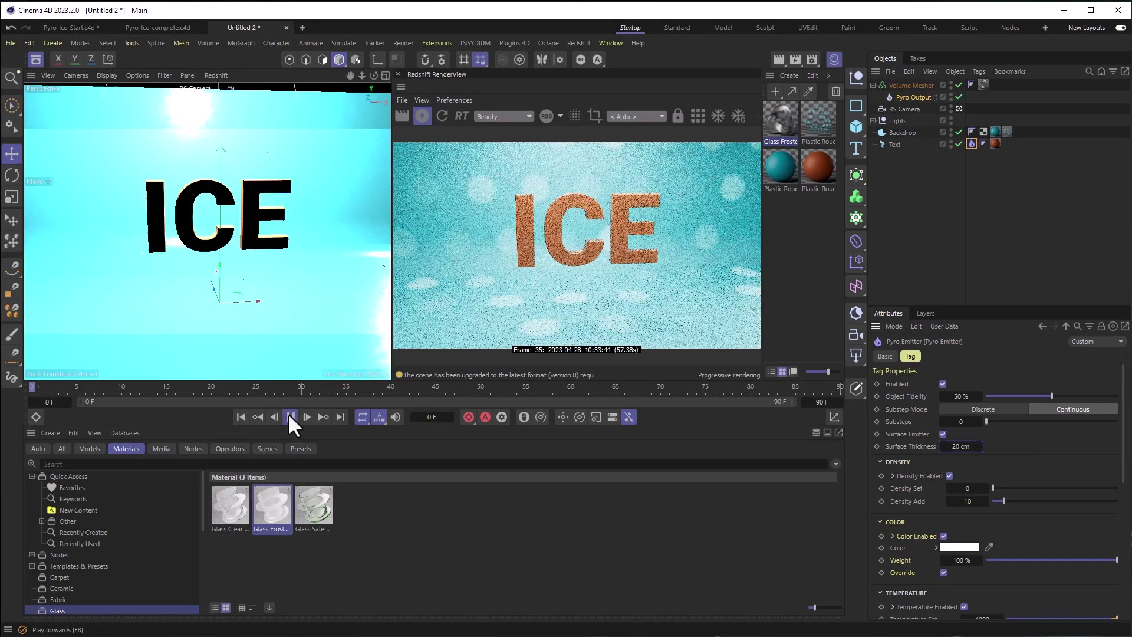
pyautogui.click(288, 416)
pyautogui.click(289, 415)
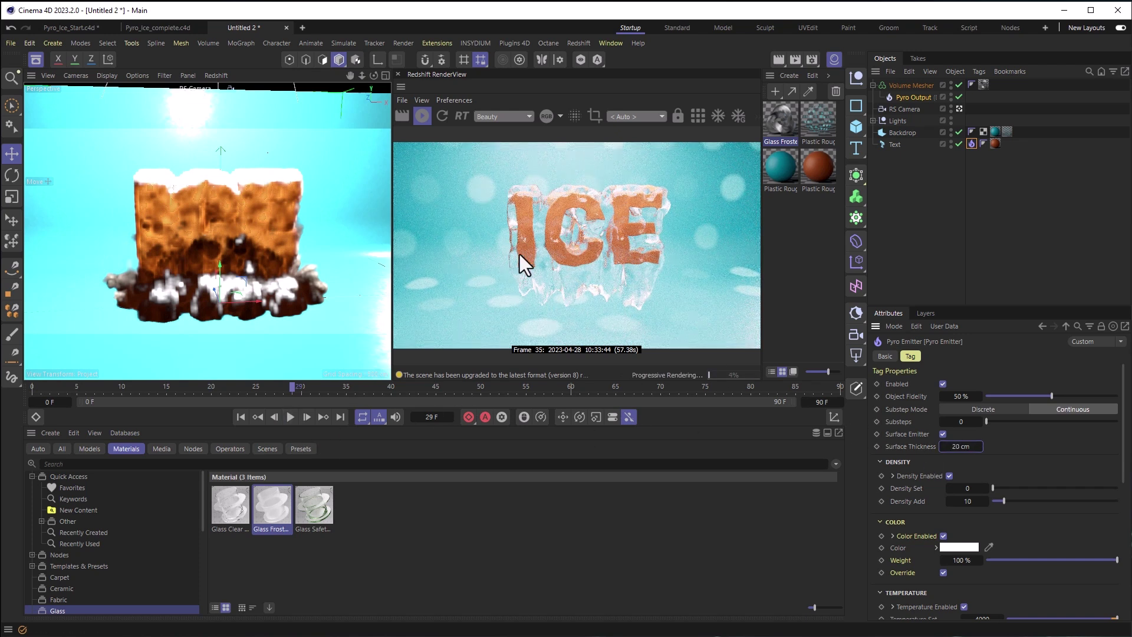
# Set the Pyro Emitter's Surface Thickness to 25 cm and rerun the simulation from the start to frame 41
pyautogui.doubleClick(962, 447)
pyautogui.write('25')
pyautogui.press('Return')
pyautogui.click(239, 416)
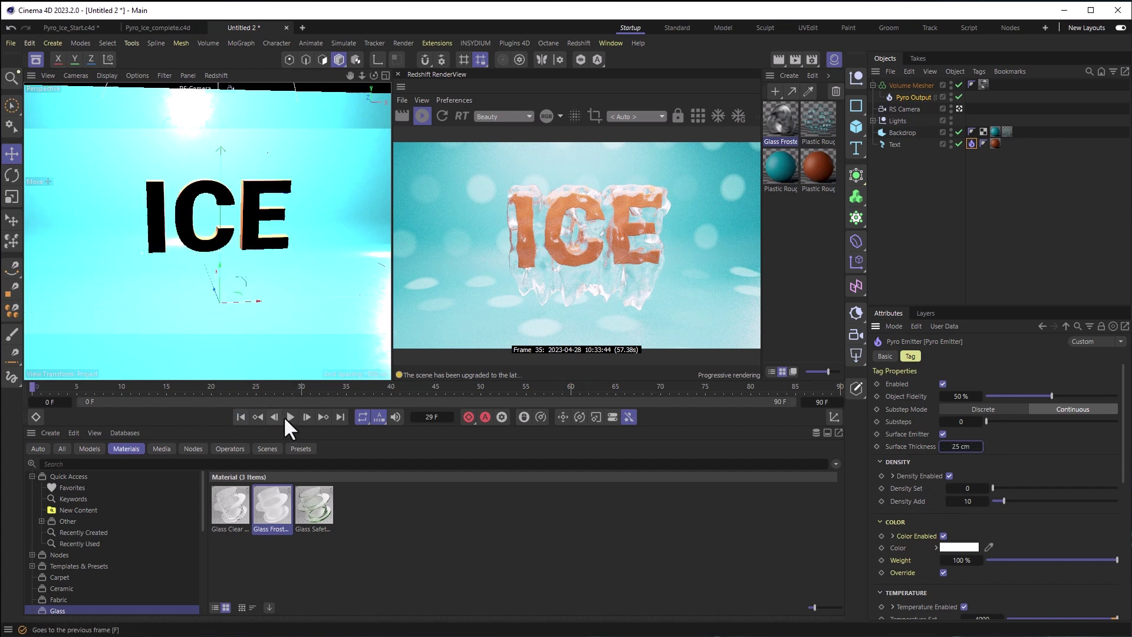
pyautogui.click(288, 416)
pyautogui.click(287, 416)
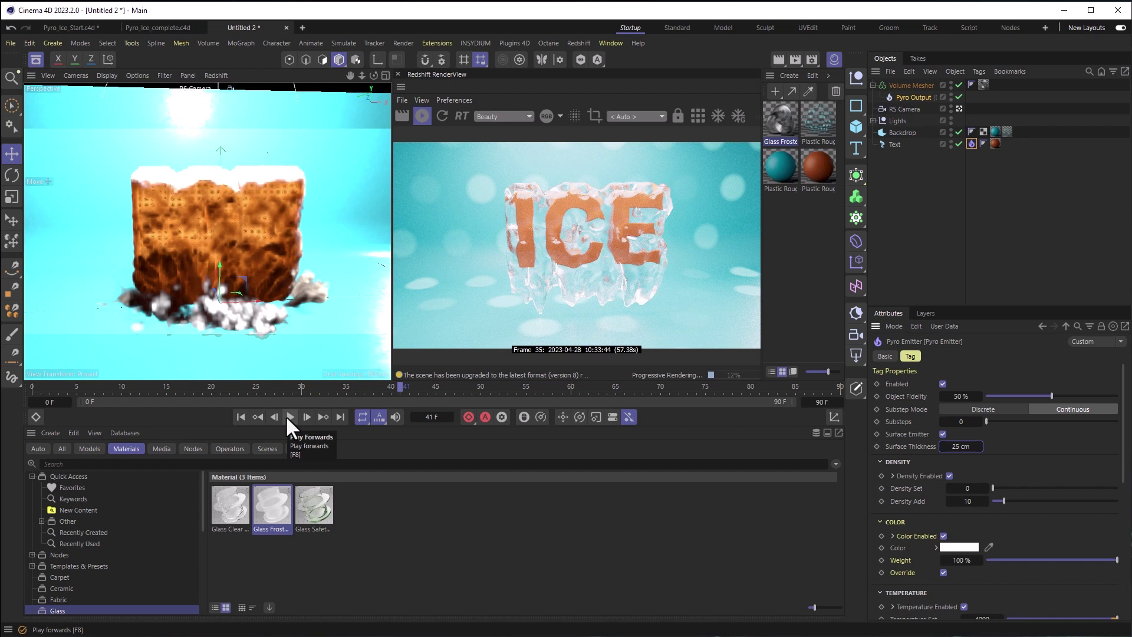
# Set the pyro scene's Voxel Size to 2.5 cm and rerun the simulation from the start to frame 35
pyautogui.click(915, 97)
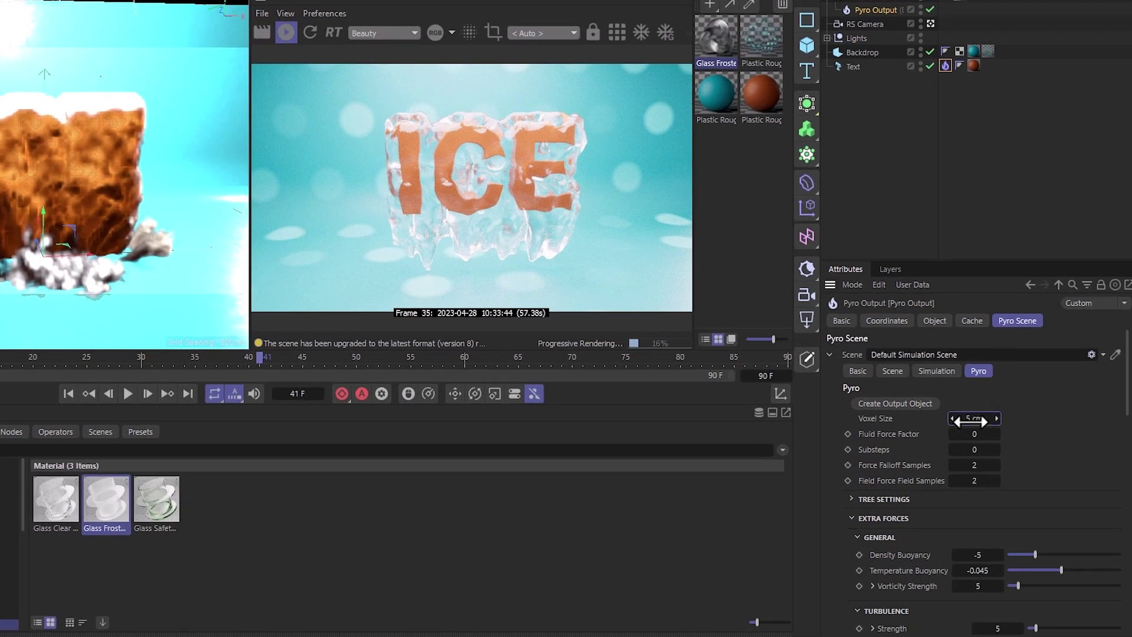
pyautogui.click(971, 420)
pyautogui.write('2.5')
pyautogui.press('Return')
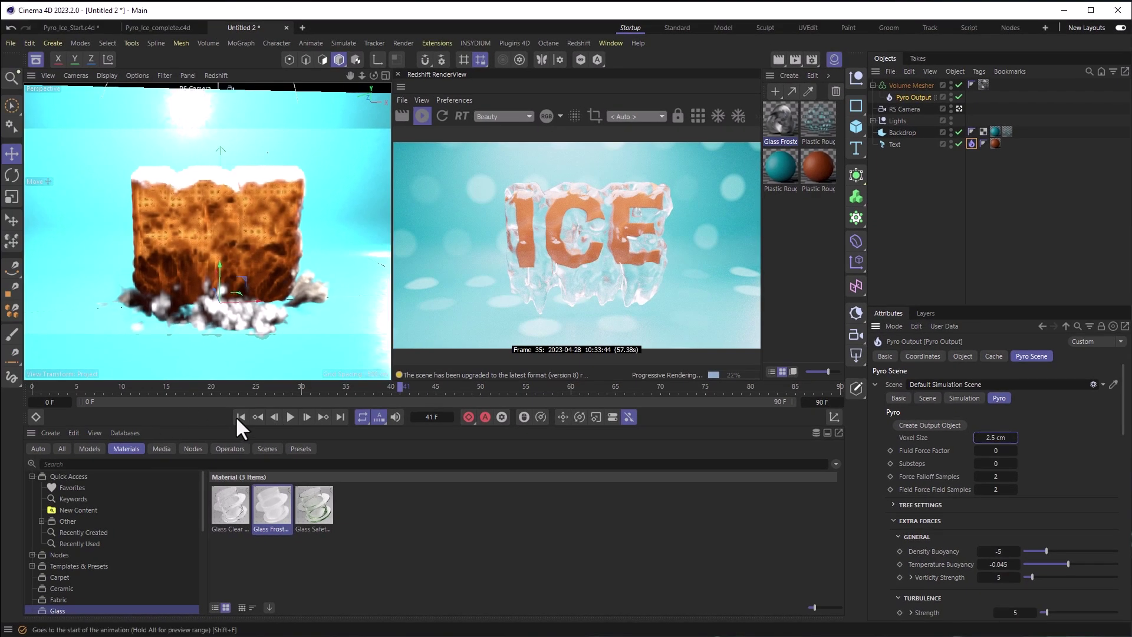
pyautogui.click(240, 417)
pyautogui.click(290, 418)
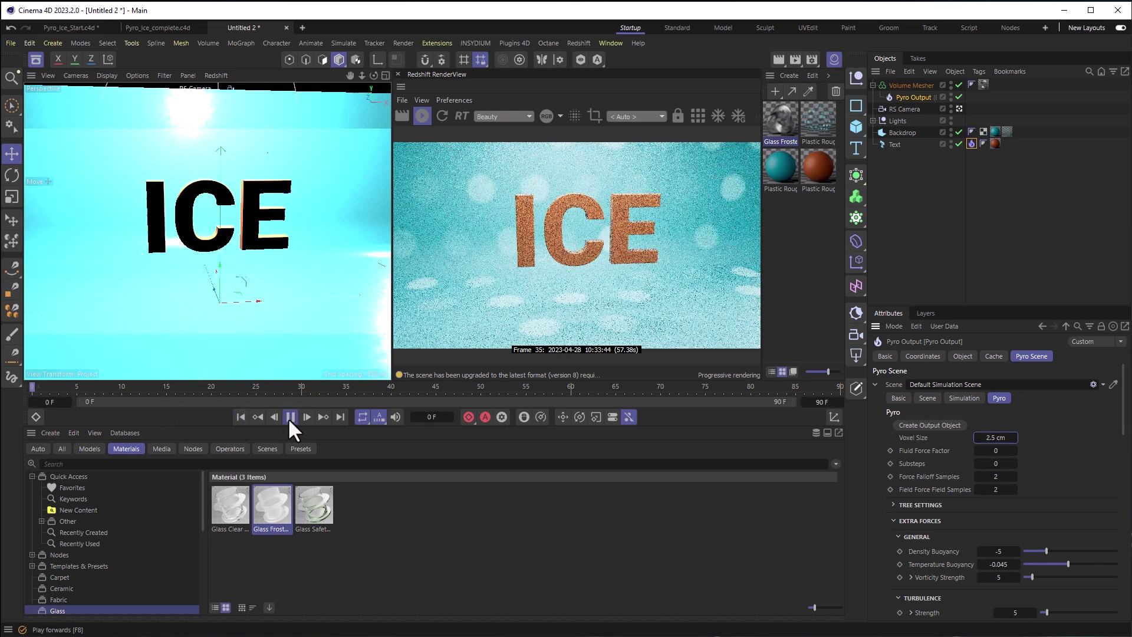
pyautogui.click(290, 417)
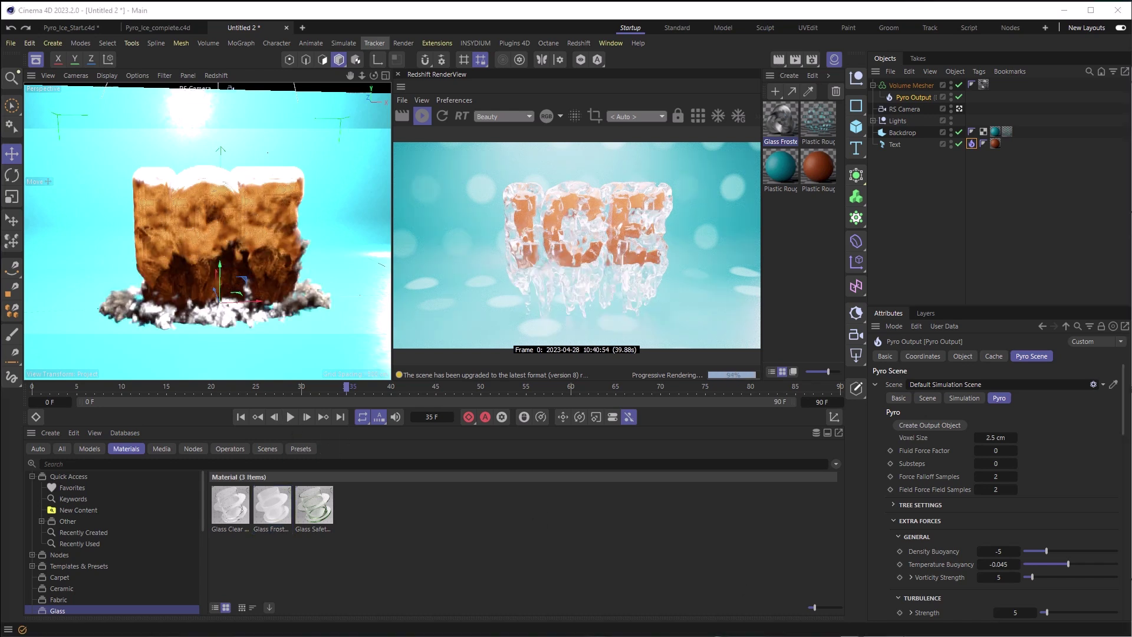
# Lower the Volume Mesher's Voxel Range Threshold to 12%
pyautogui.click(917, 84)
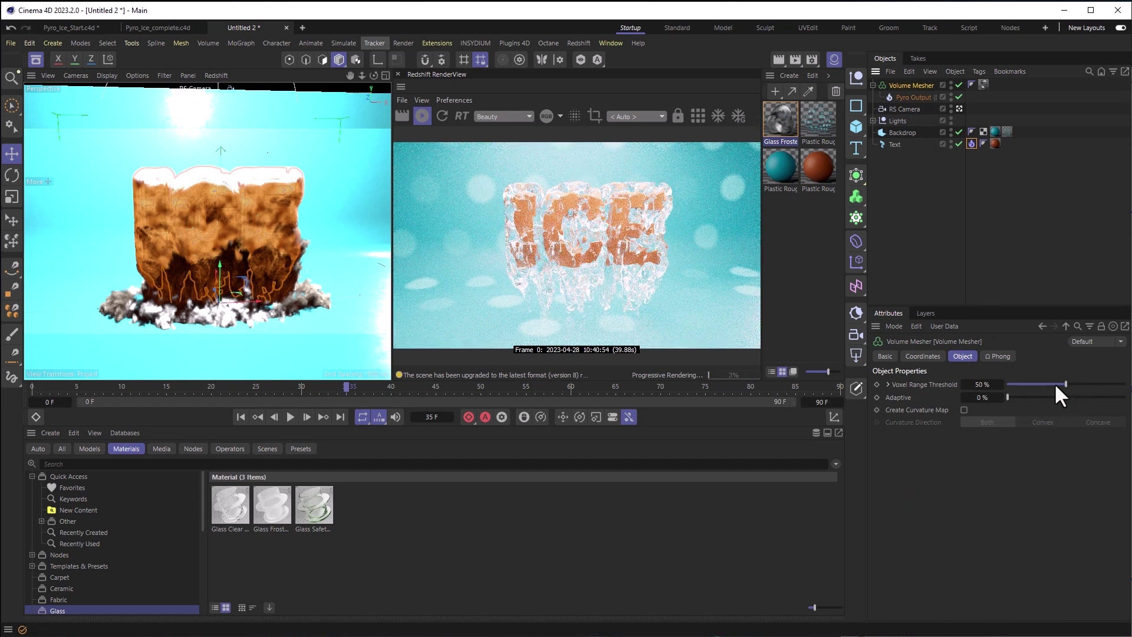
pyautogui.moveTo(1054, 384); pyautogui.dragTo(1020, 383)
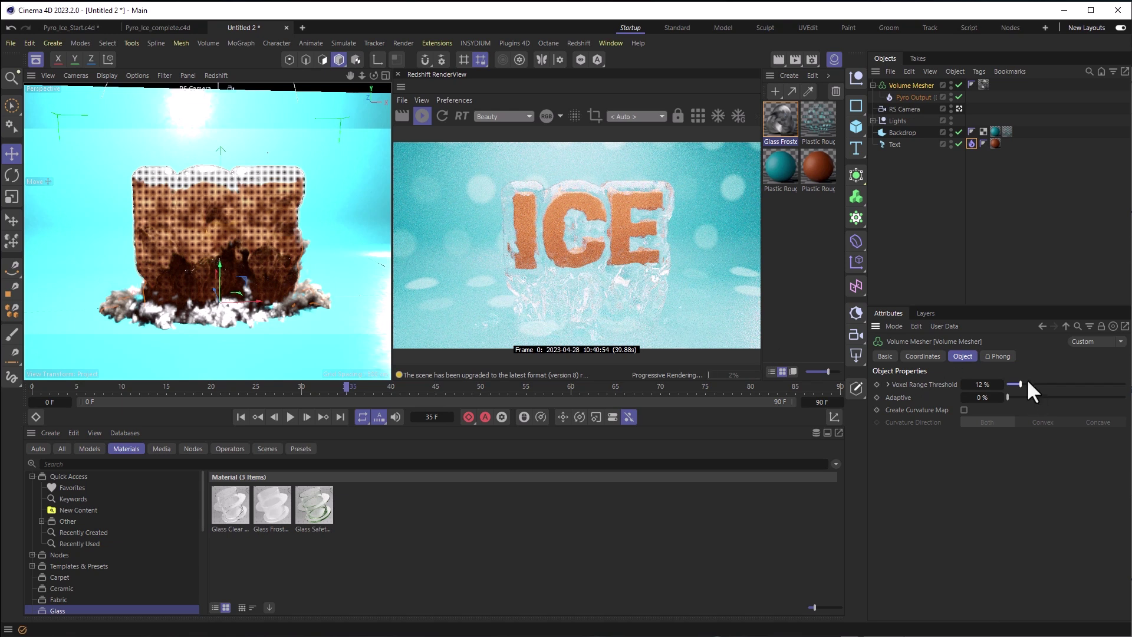
# Raise the Volume Mesher's Voxel Range Threshold to 50%
pyautogui.moveTo(1024, 380); pyautogui.dragTo(1054, 382)
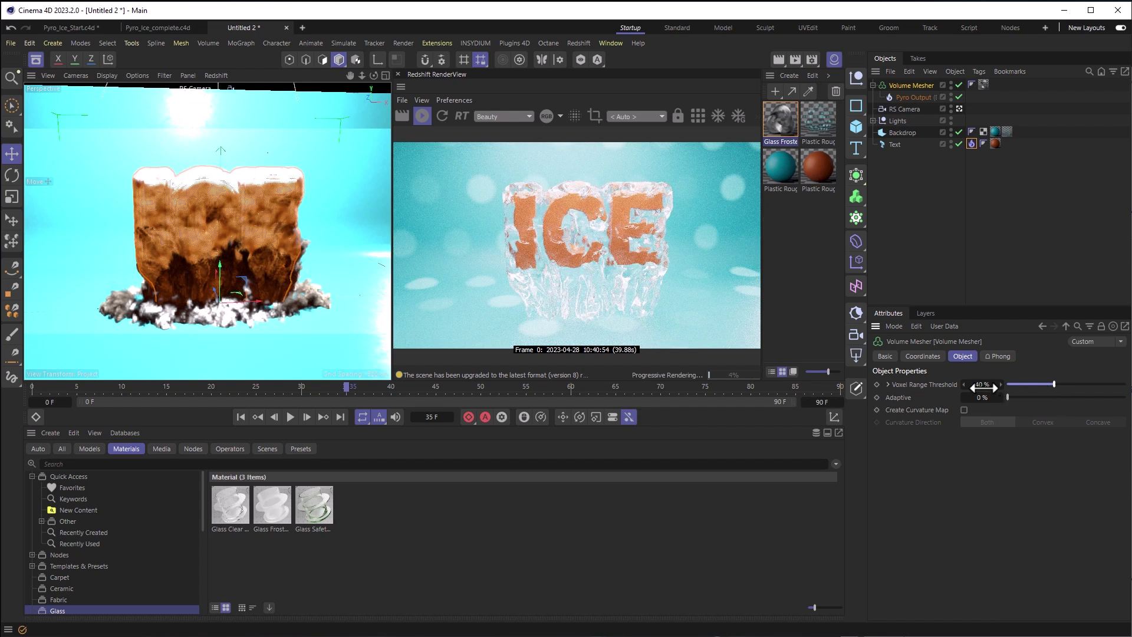
pyautogui.write('75')
pyautogui.press('Return')
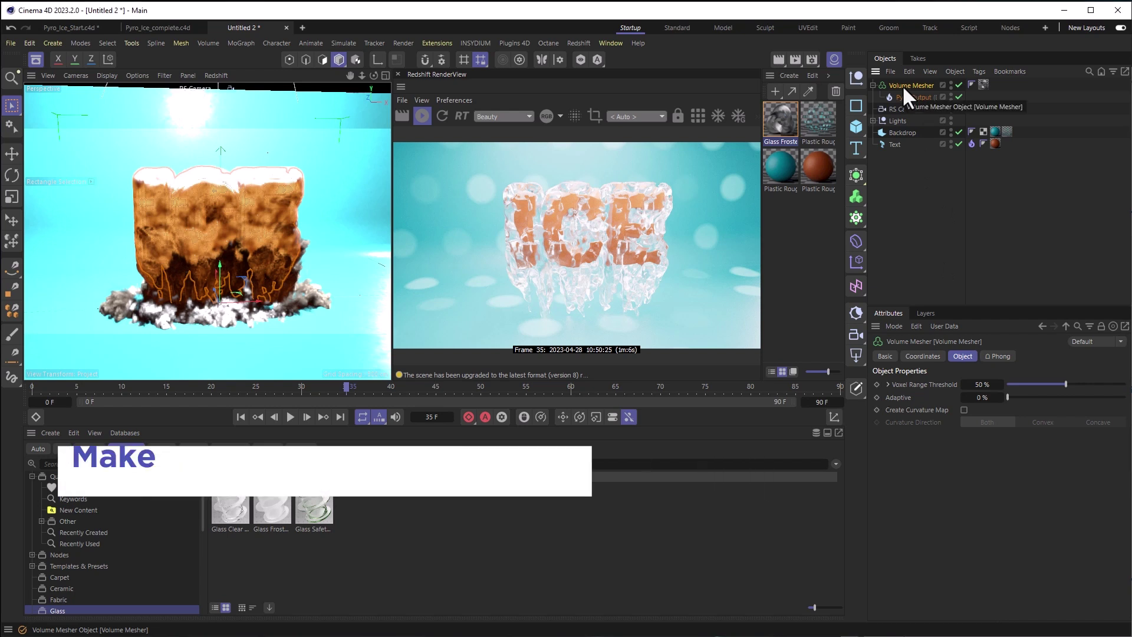
# Convert the Volume Mesher to an editable polygon mesh and delete the Pyro Emitter tag from the Text object
pyautogui.press('c')
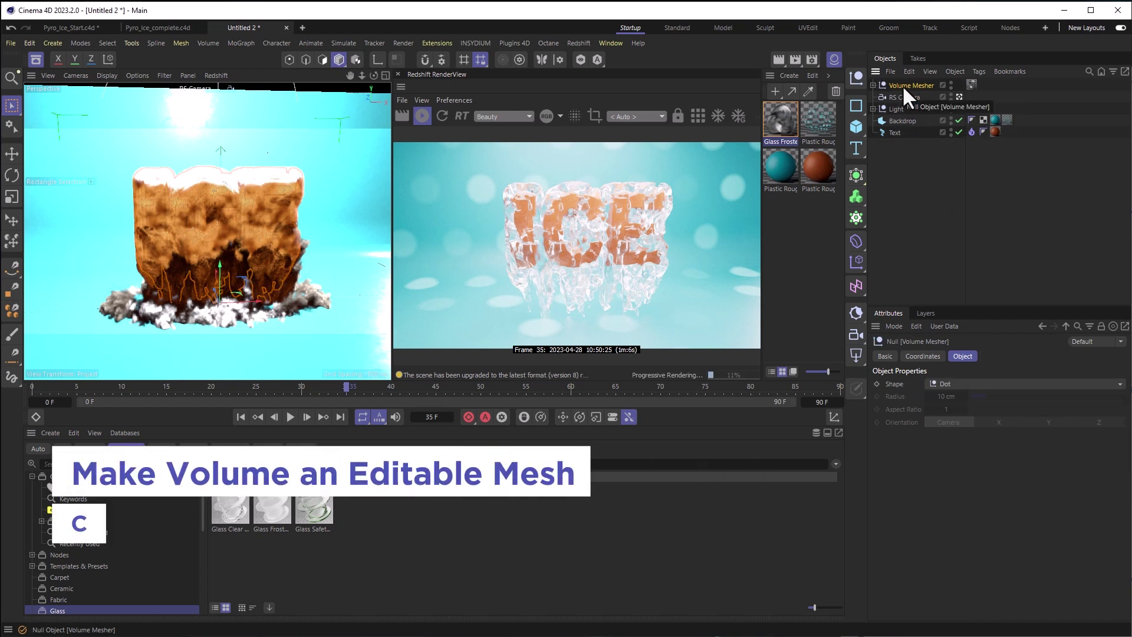
pyautogui.click(873, 85)
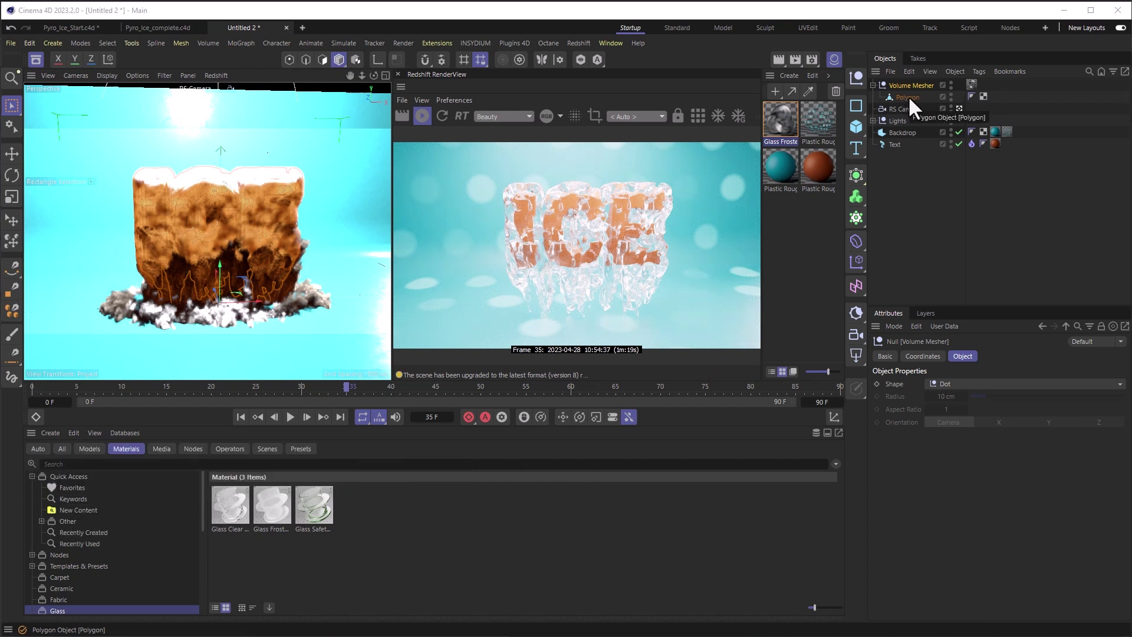
pyautogui.click(970, 144)
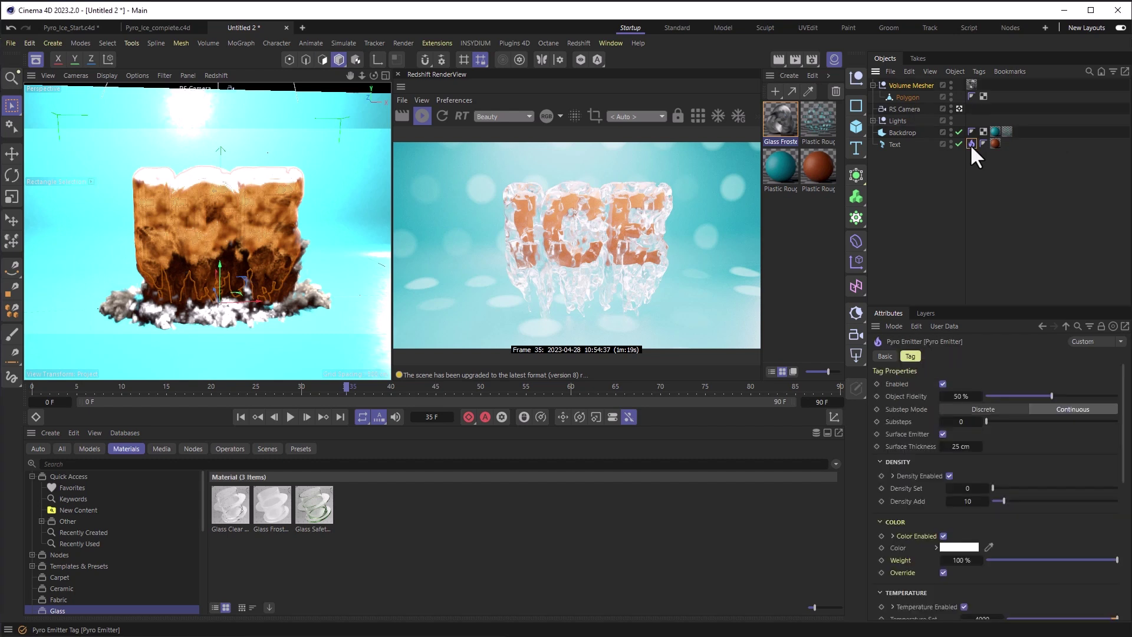
pyautogui.press('Delete')
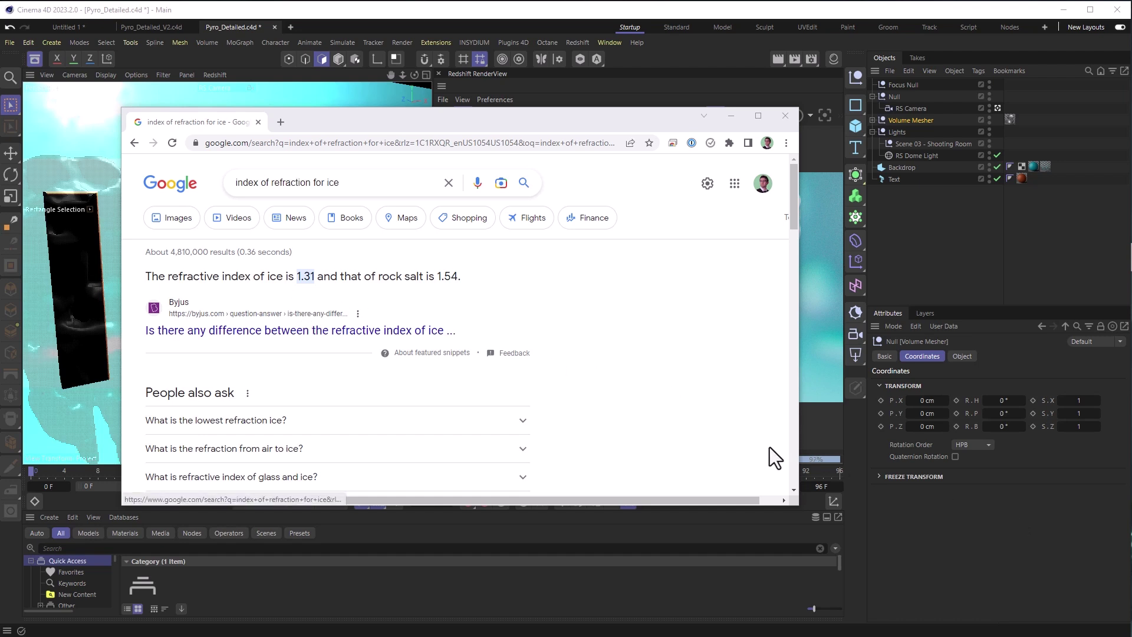
# Switch back to Cinema 4D and set the reflection IOR of the Volume Mesher's Glass Frosted 001 material to 1.31
pyautogui.click(897, 503)
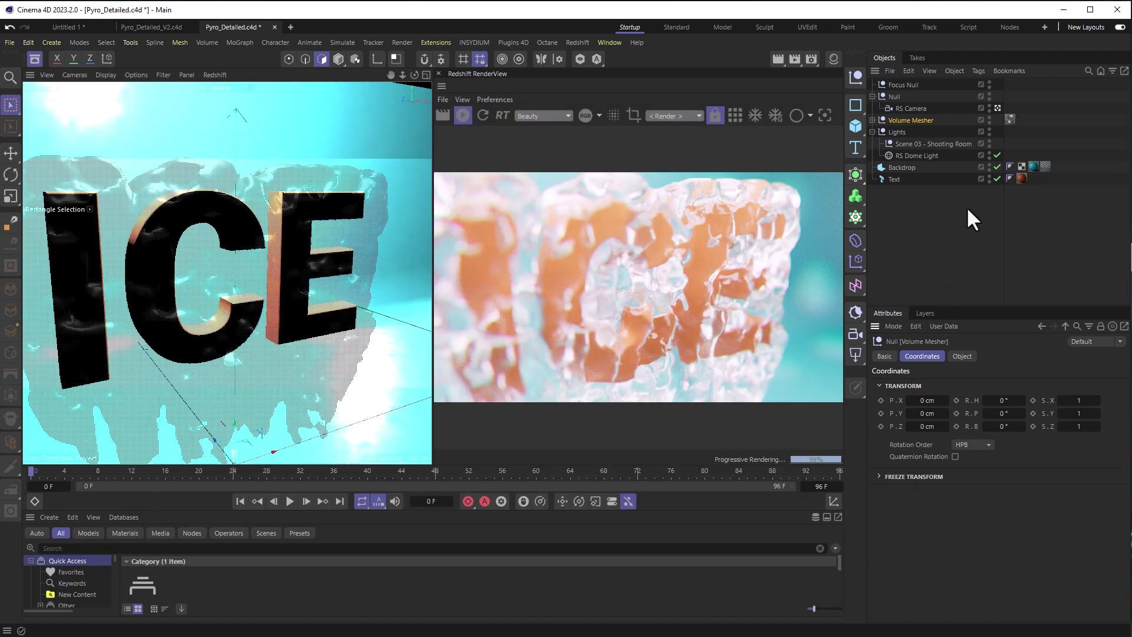
pyautogui.click(1011, 119)
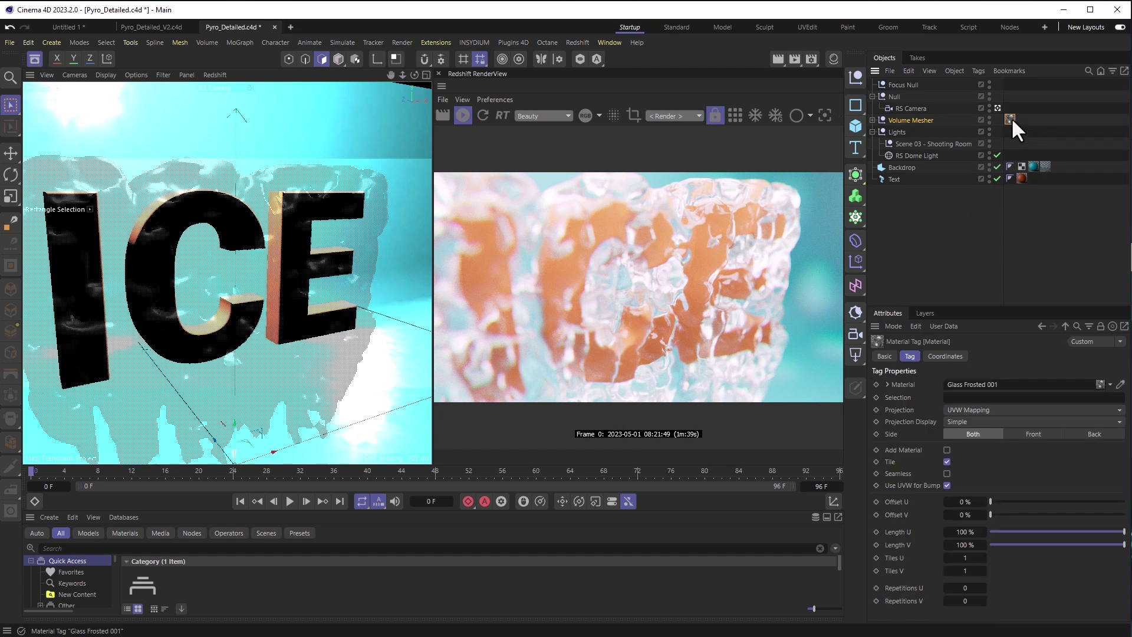
pyautogui.doubleClick(1010, 118)
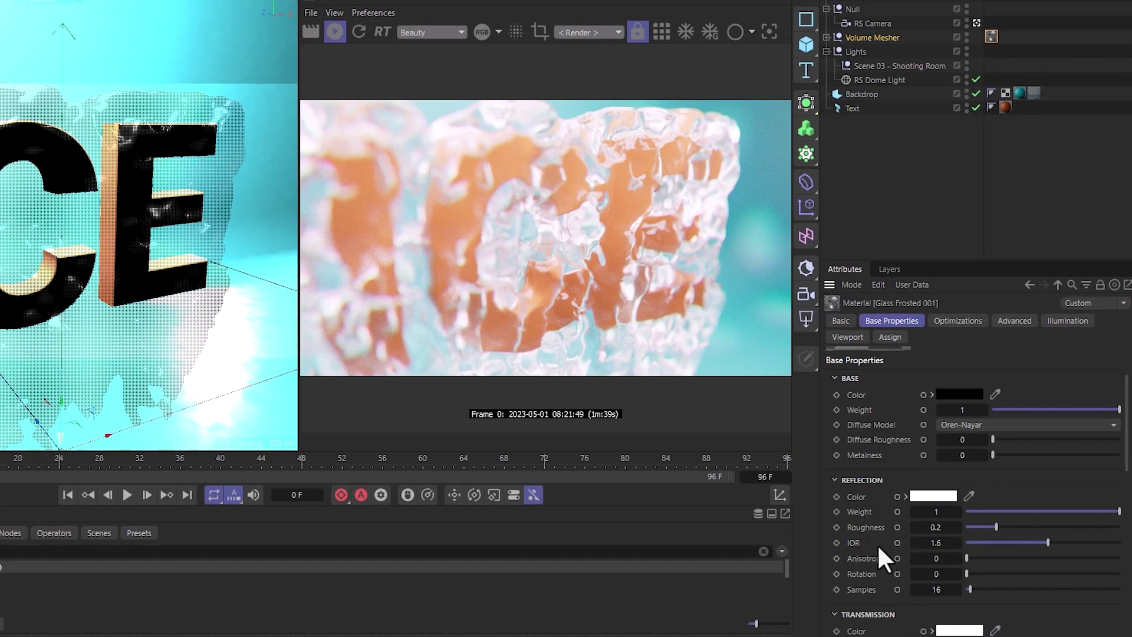
pyautogui.click(935, 542)
pyautogui.write('1.31')
pyautogui.press('Return')
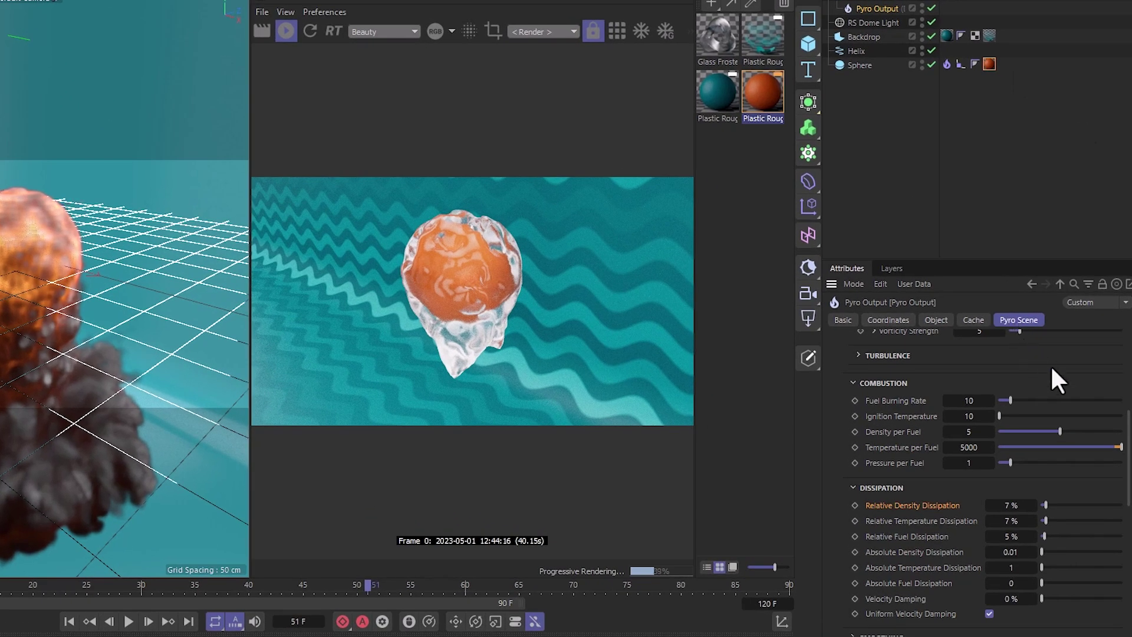
# Set the sphere scene's Relative Temperature Dissipation to 3% in the Pyro settings and rerun the simulation from the start
pyautogui.scroll(5, 1052, 368)
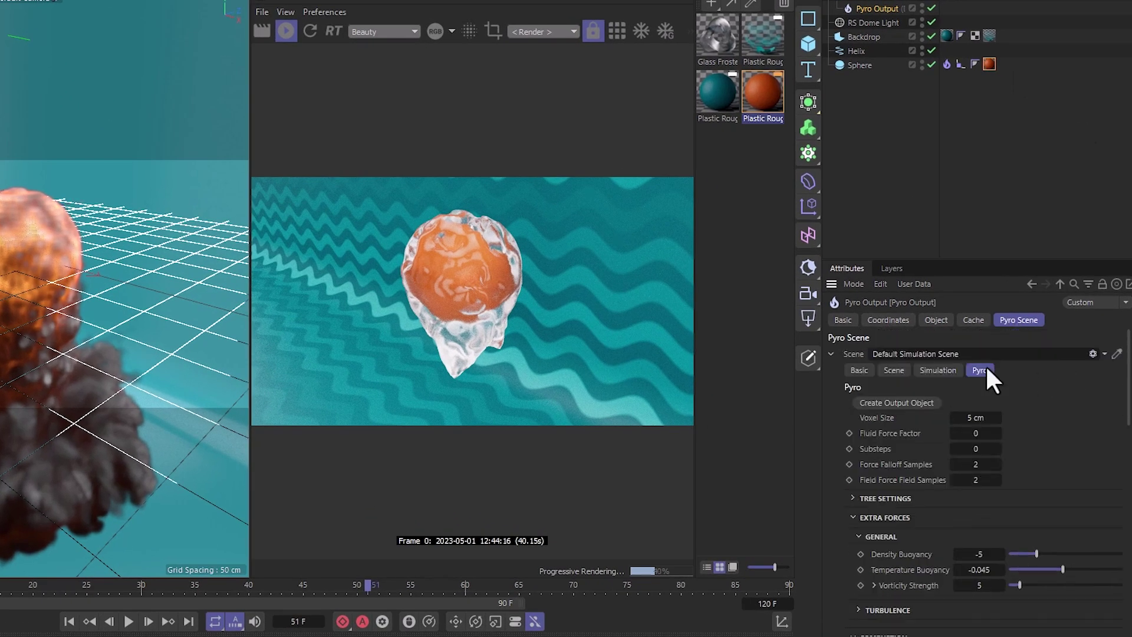
pyautogui.scroll(-5, 1087, 424)
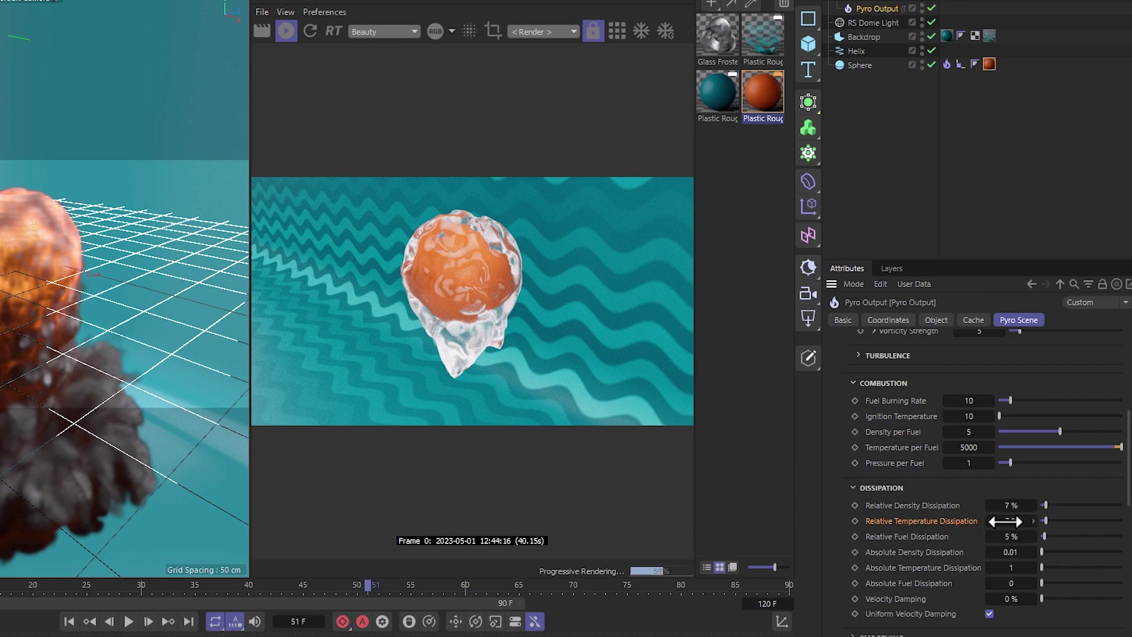
pyautogui.click(1005, 521)
pyautogui.write('3')
pyautogui.press('Return')
pyautogui.click(241, 607)
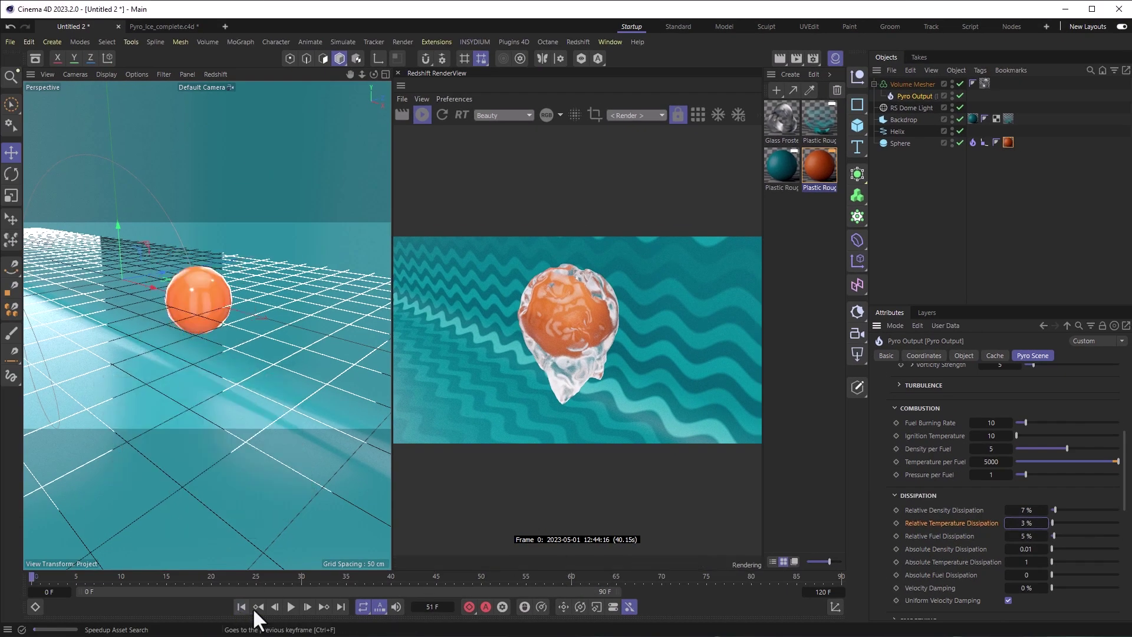
pyautogui.click(290, 606)
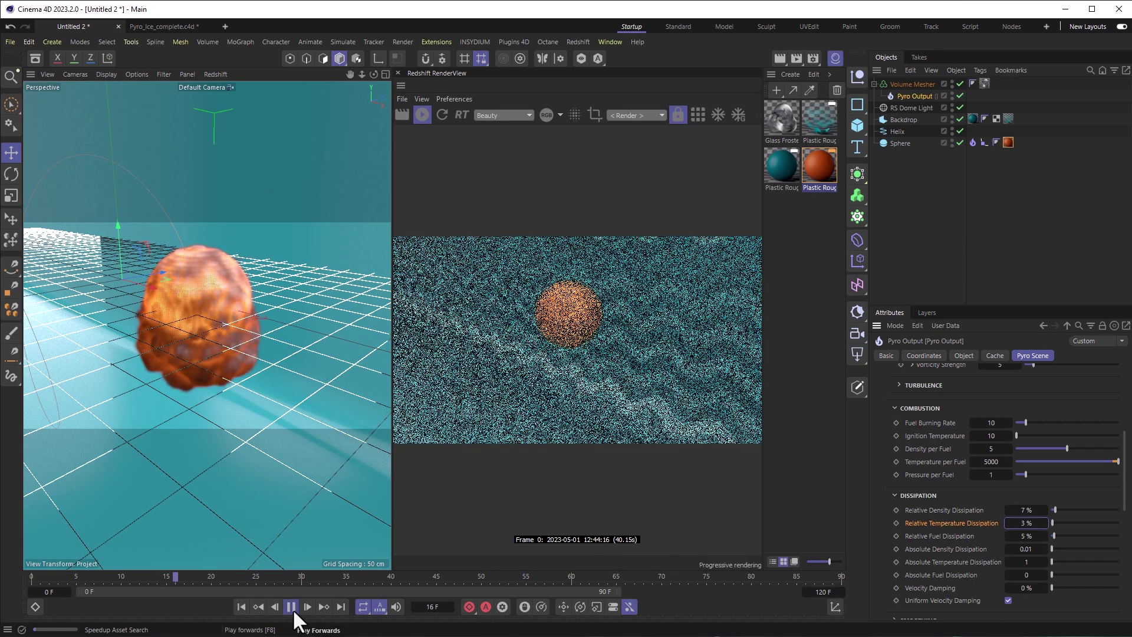
pyautogui.click(291, 608)
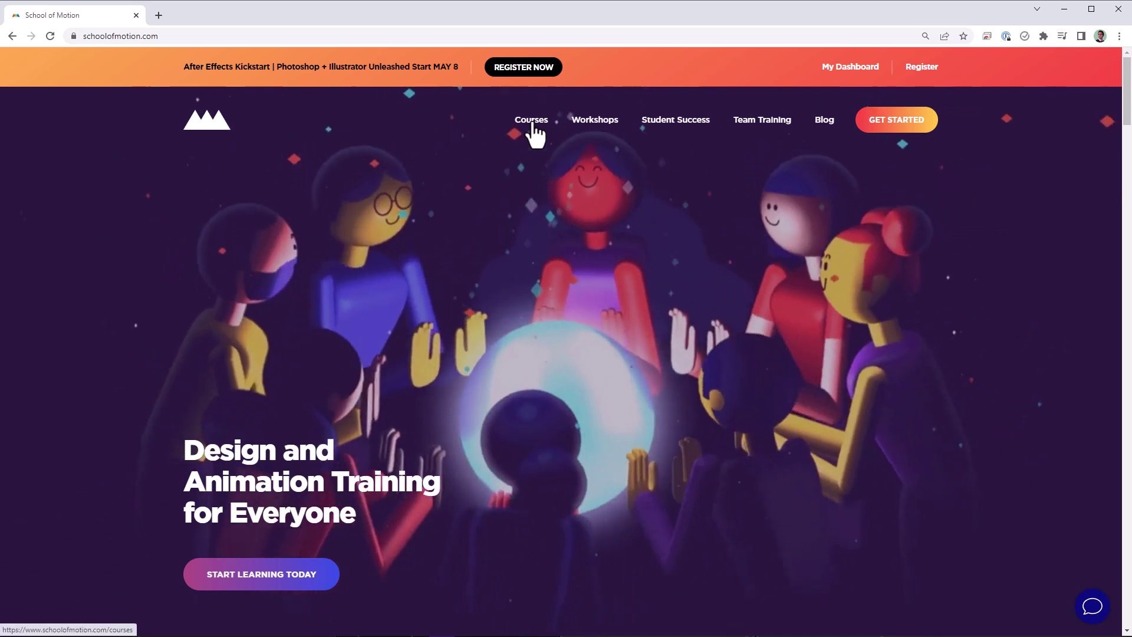
# Browse the School of Motion course catalogue in the browser and open the Unreal Engine for 3D Artists course page
pyautogui.click(532, 124)
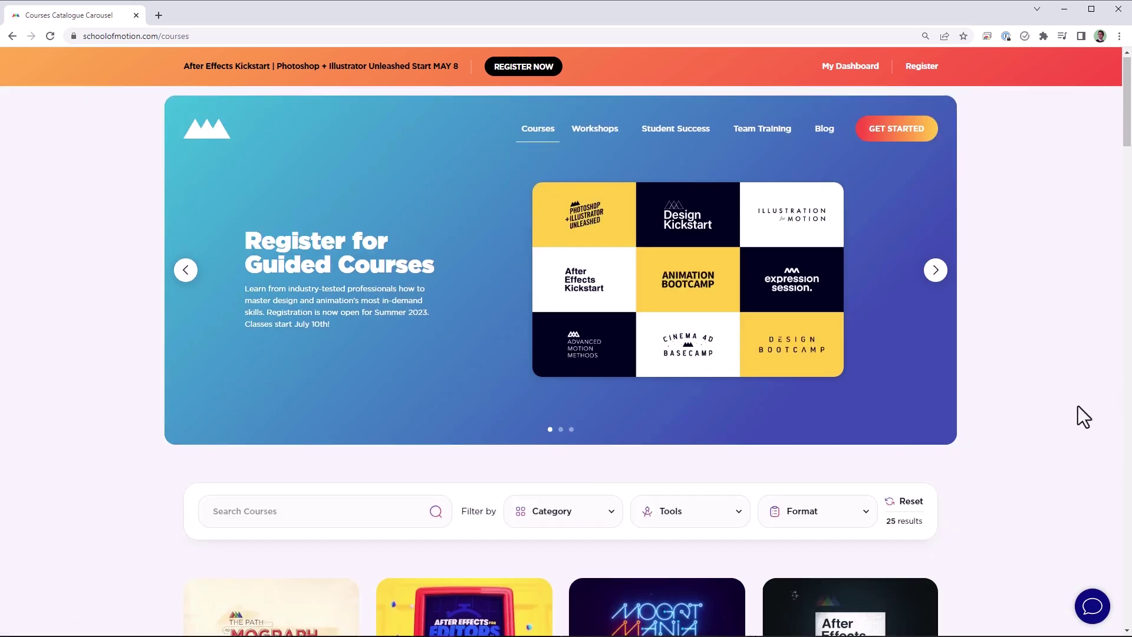
pyautogui.scroll(-9, 1079, 412)
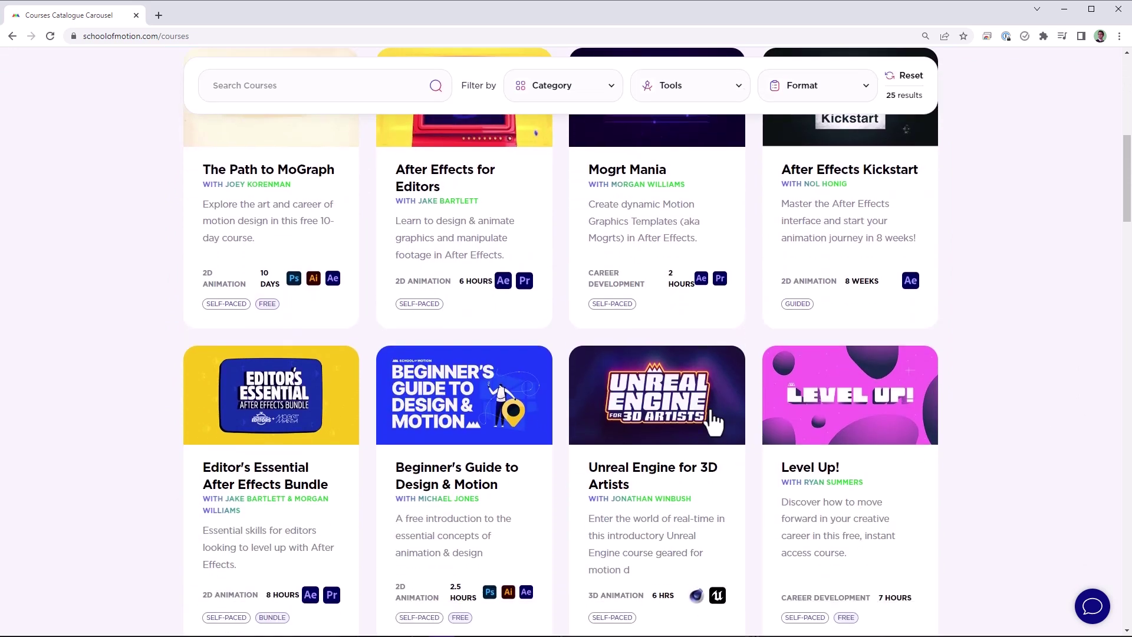
pyautogui.click(701, 419)
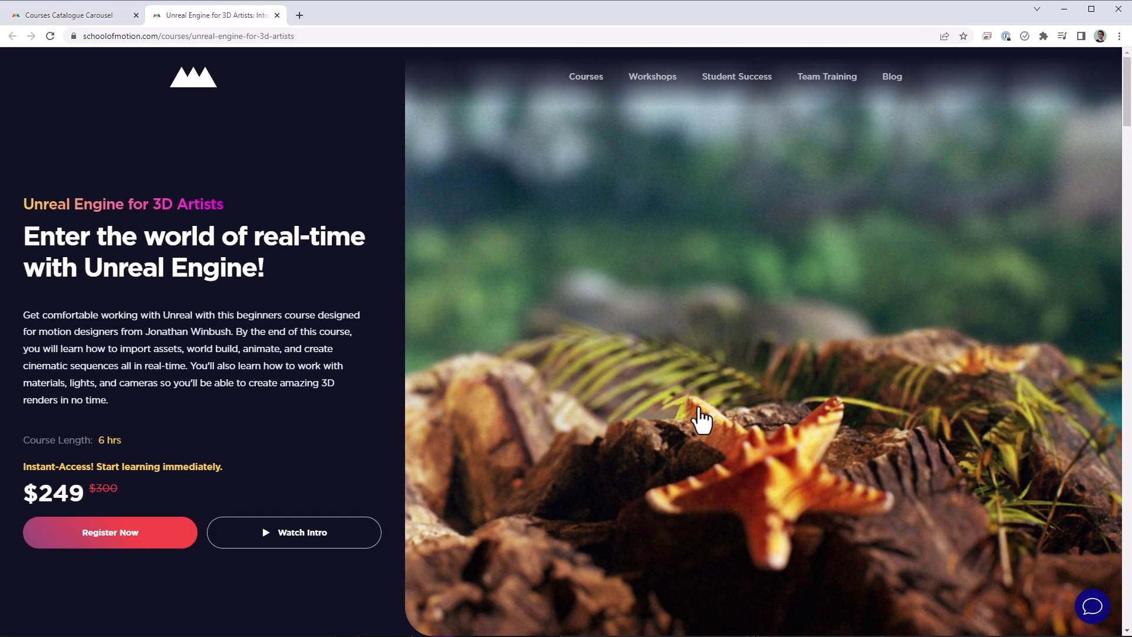